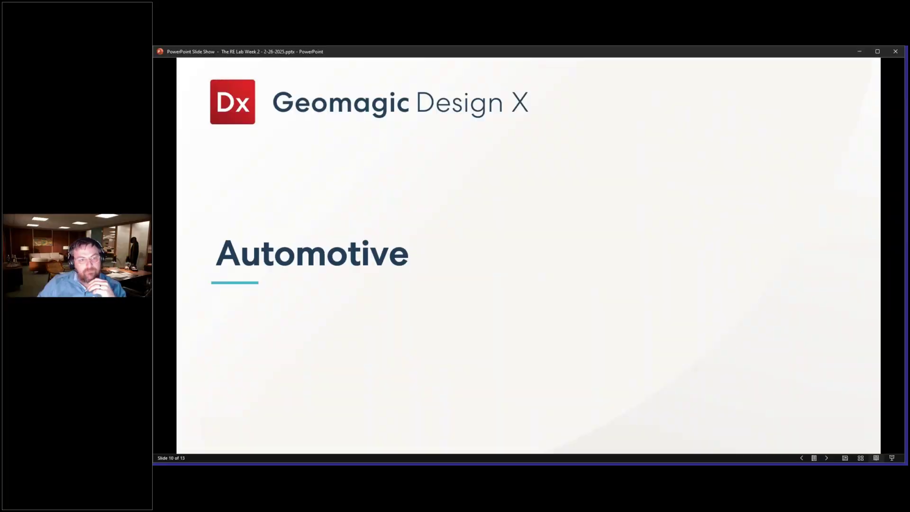
Page through the slide show to the exhaust manifold slide, go back to the first slide and skim the earlier case studies
key(Right)
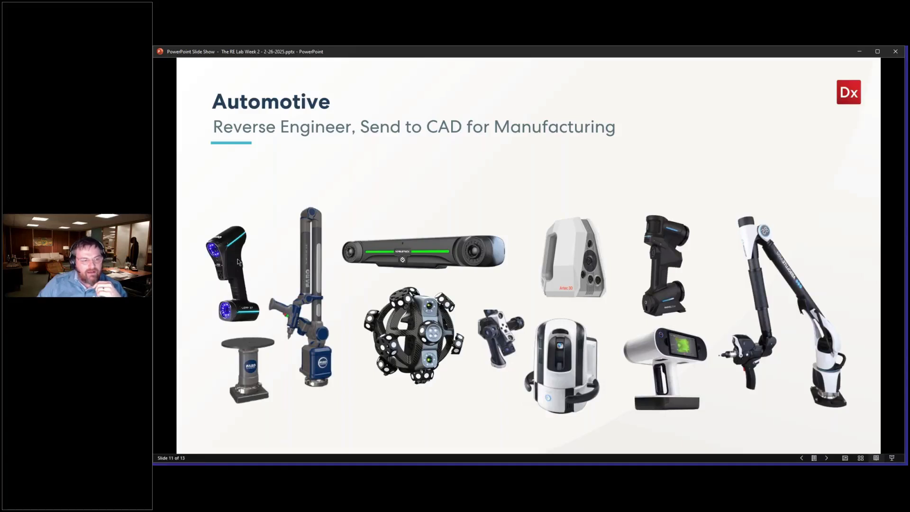
click(646, 291)
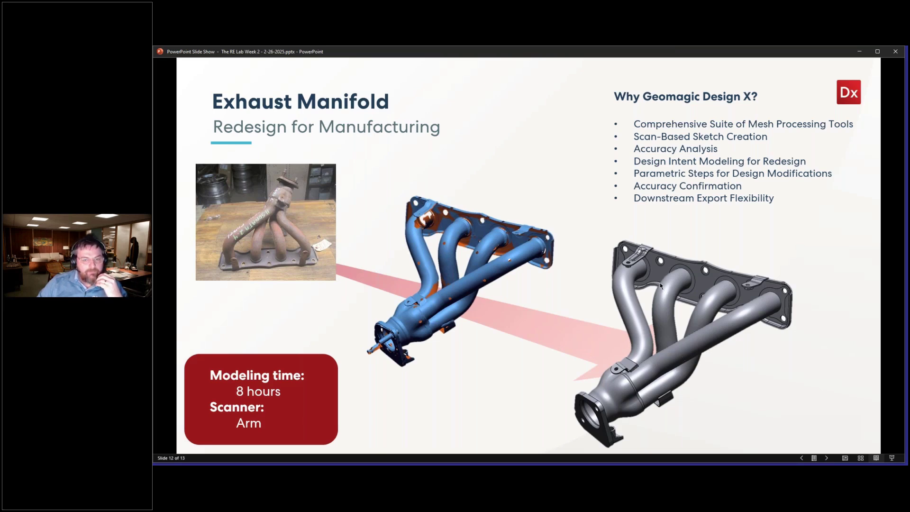
scroll(659, 283, up, 4)
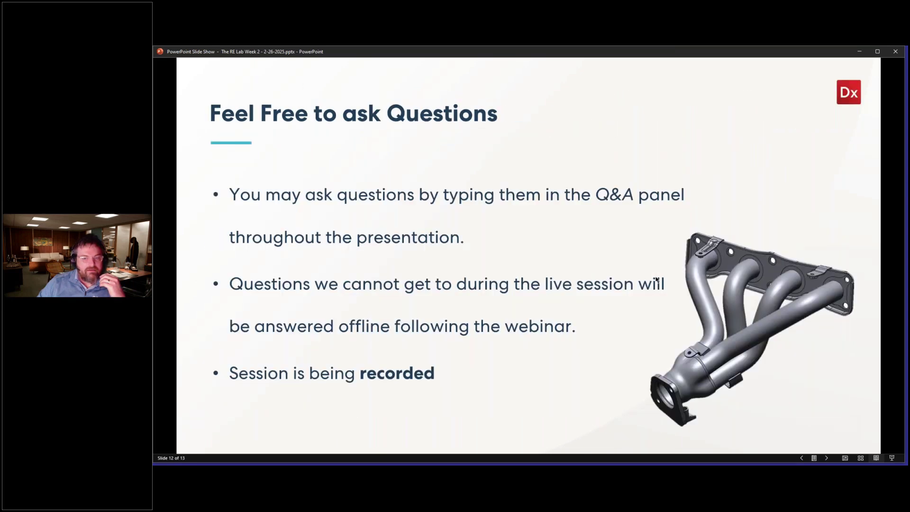
key(Home)
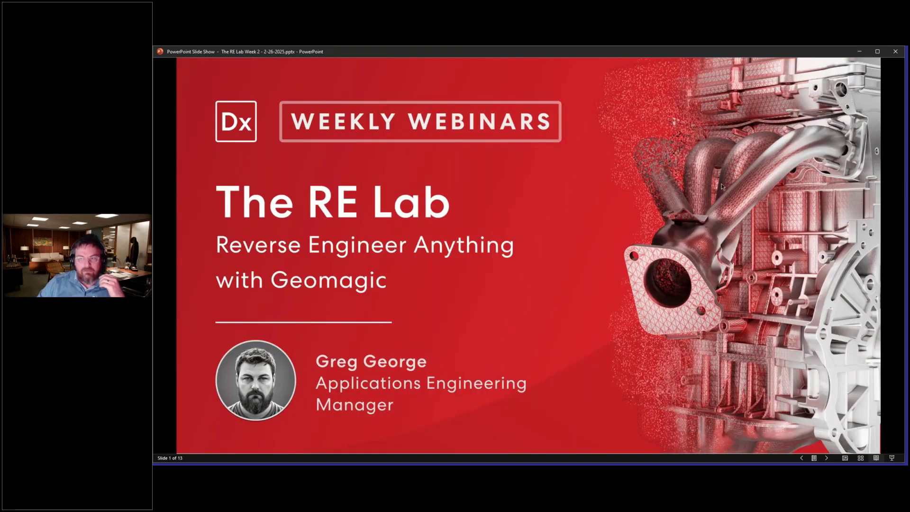
scroll(688, 230, down, 10)
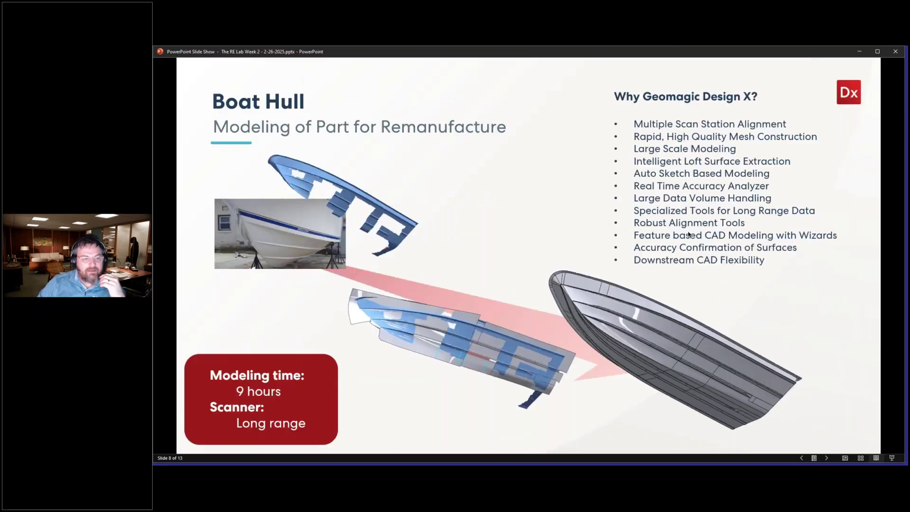
scroll(688, 235, down, 2)
scroll(669, 315, up, 1)
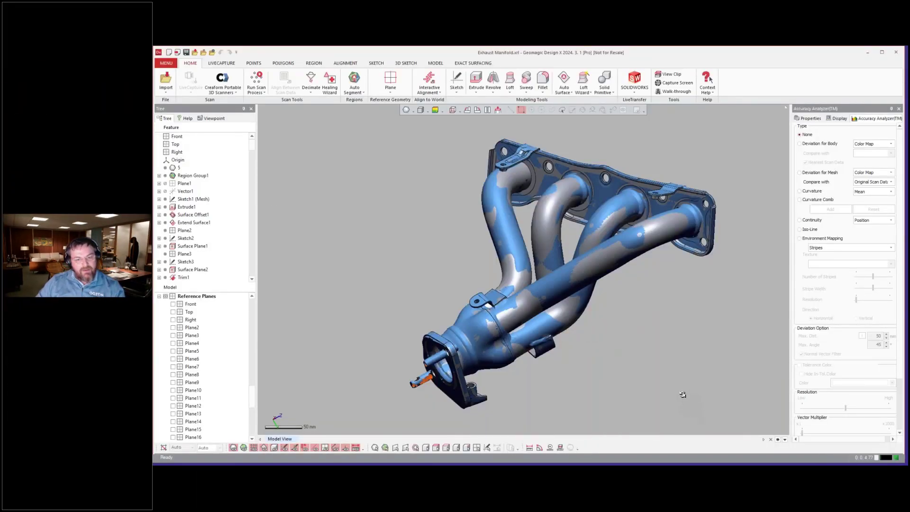
Switch to Geomagic Design X and roll the exhaust manifold's feature history back to before Extrude1
right_drag(684, 394, 683, 395)
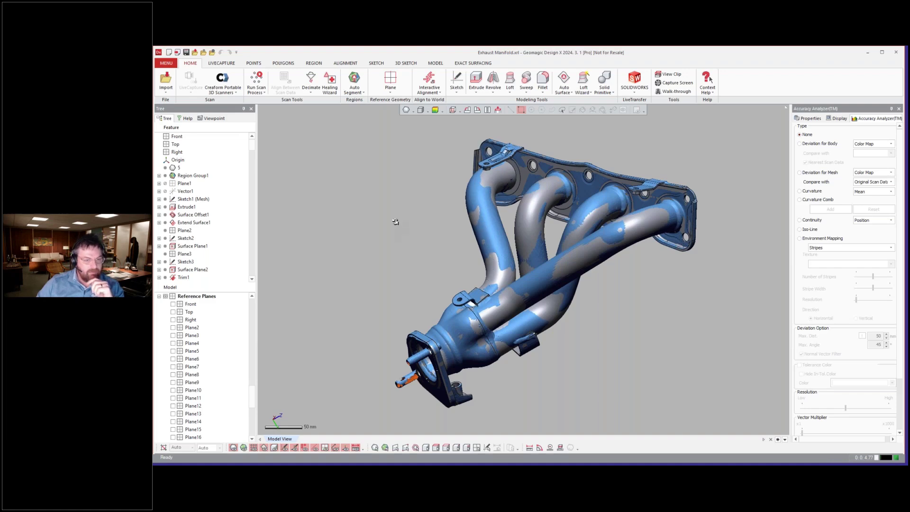
click(180, 207)
right_click(179, 208)
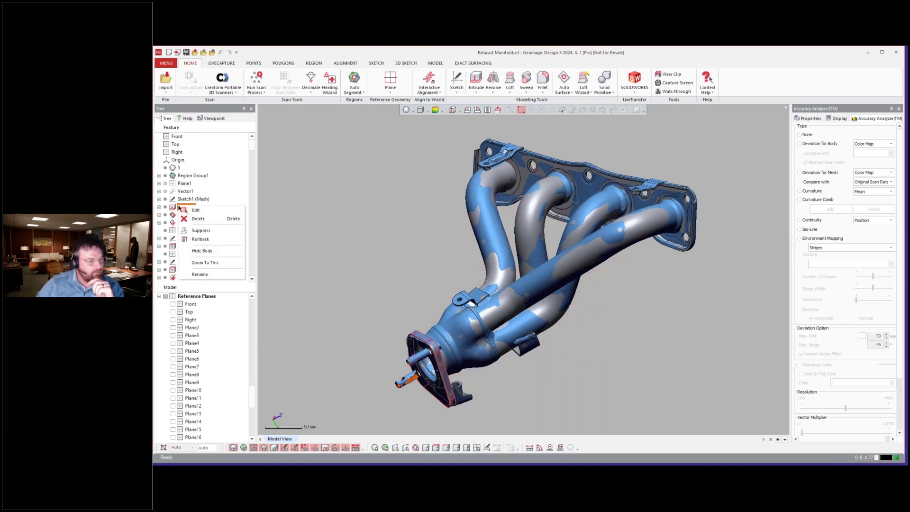
click(200, 239)
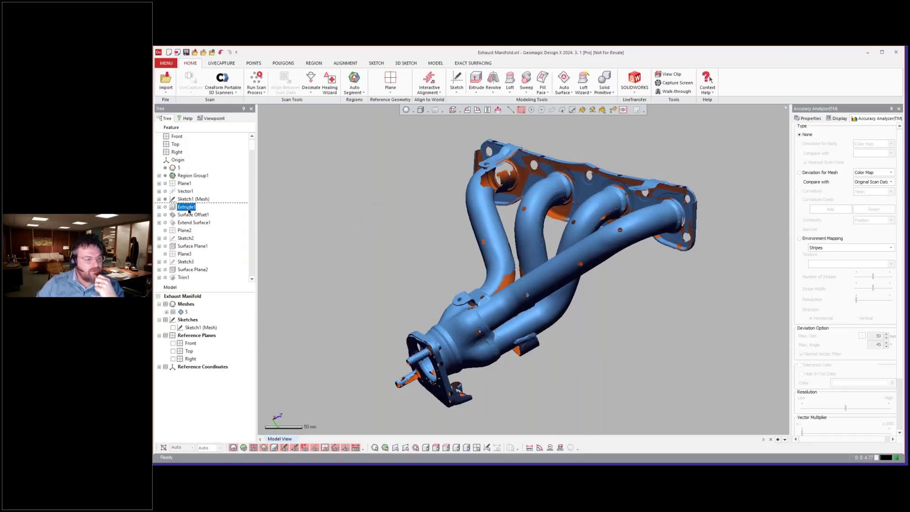
click(193, 206)
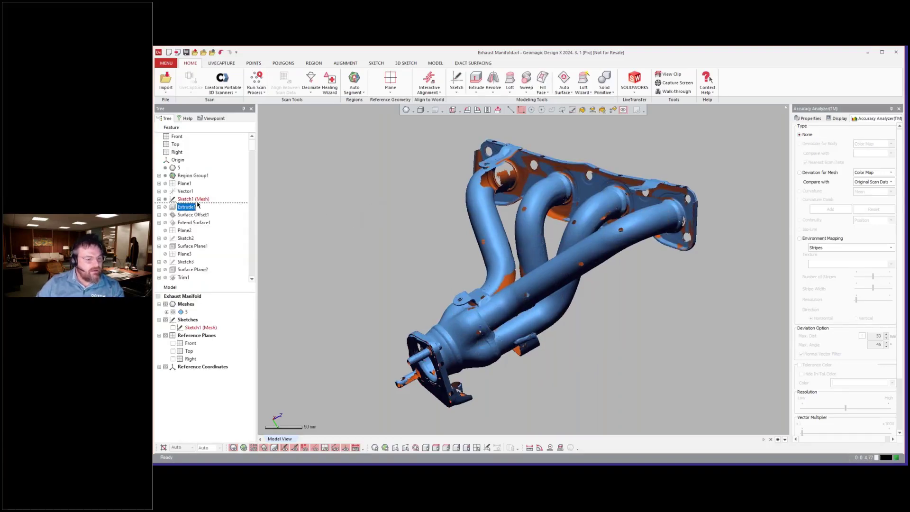
Roll the feature history forward through Extend Surface1 with the manifold's outlet flange in view
scroll(420, 345, up, 6)
mouse_move(508, 269)
right_down()
mouse_move(505, 237)
mouse_move(481, 271)
mouse_move(503, 287)
mouse_move(507, 269)
right_up()
right_click(185, 223)
click(195, 226)
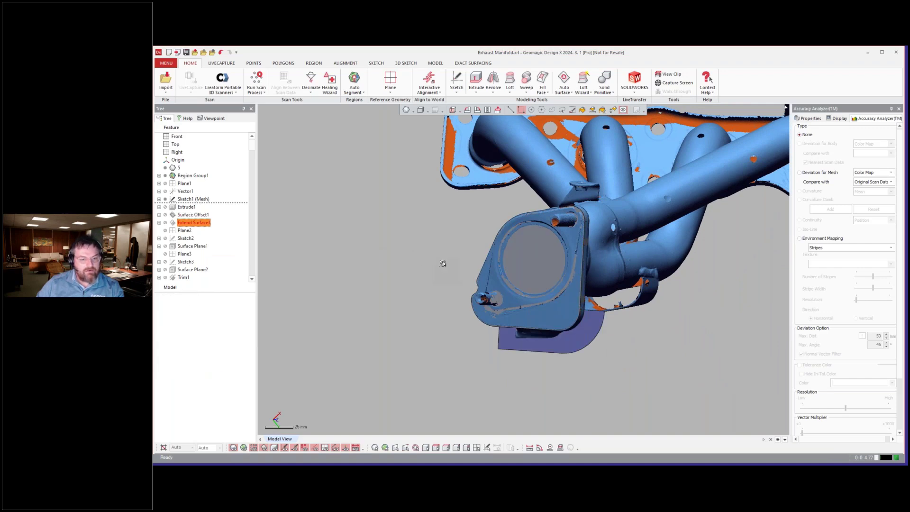
Roll the feature history forward through Surface Plane2 to show the construction surfaces of the outlet flange's bracket
right_drag(443, 264, 443, 263)
scroll(442, 263, up, 4)
right_click(178, 270)
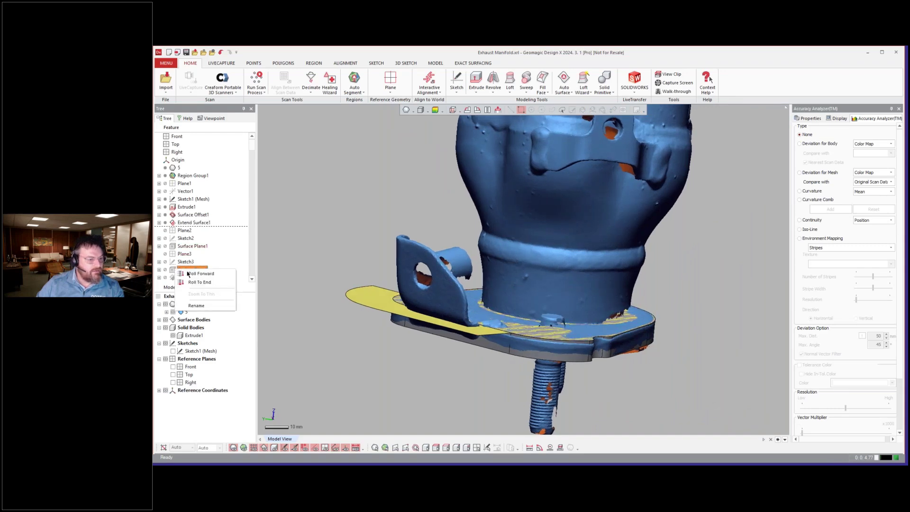
click(195, 275)
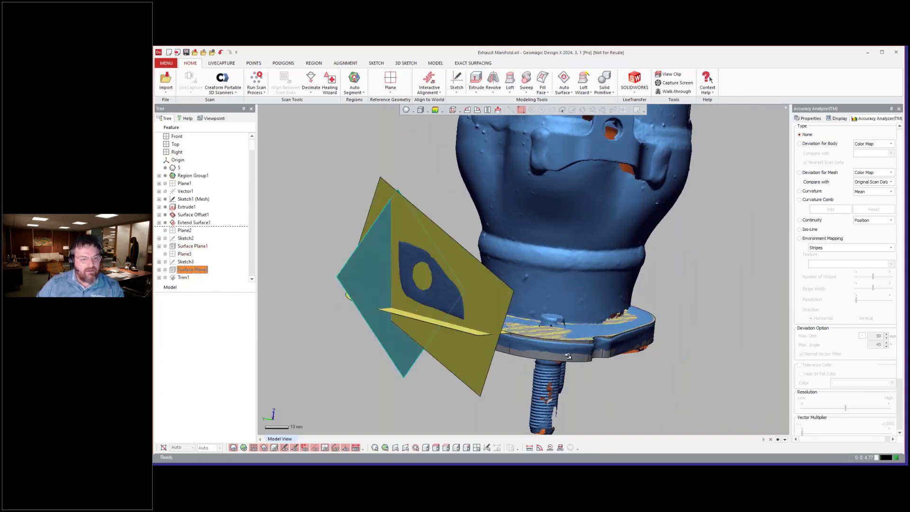
Roll the feature history forward through Trim1 and on through Fillet2 (Variable) on the bracket surfaces
right_drag(700, 383, 694, 382)
right_drag(353, 109, 353, 109)
scroll(167, 141, down, 2)
double_click(167, 140)
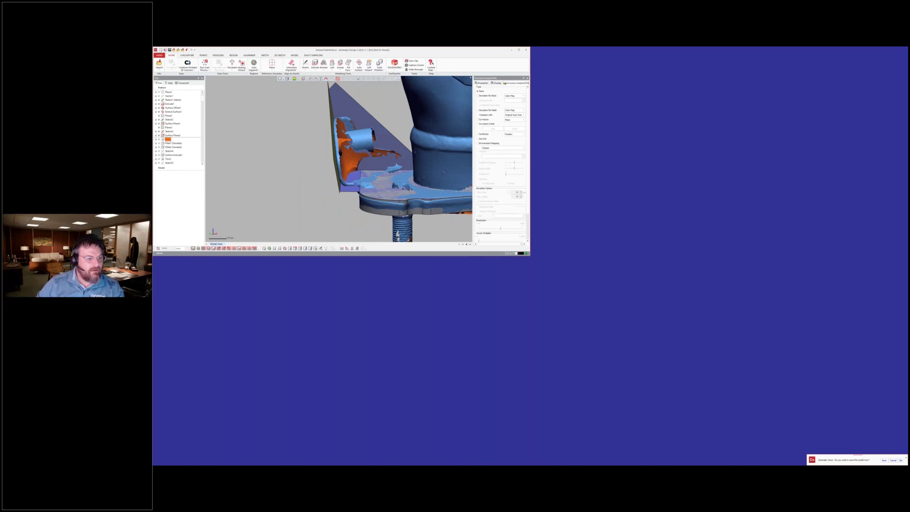
right_click(172, 143)
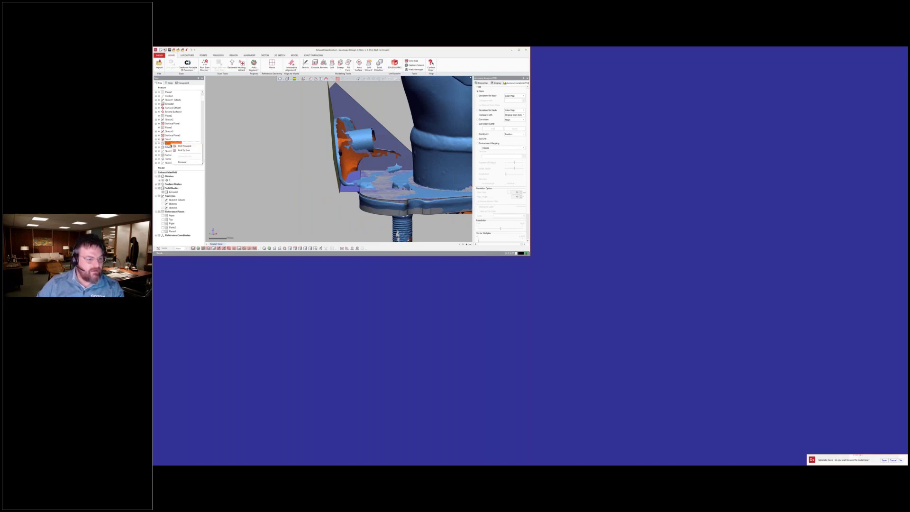
click(185, 146)
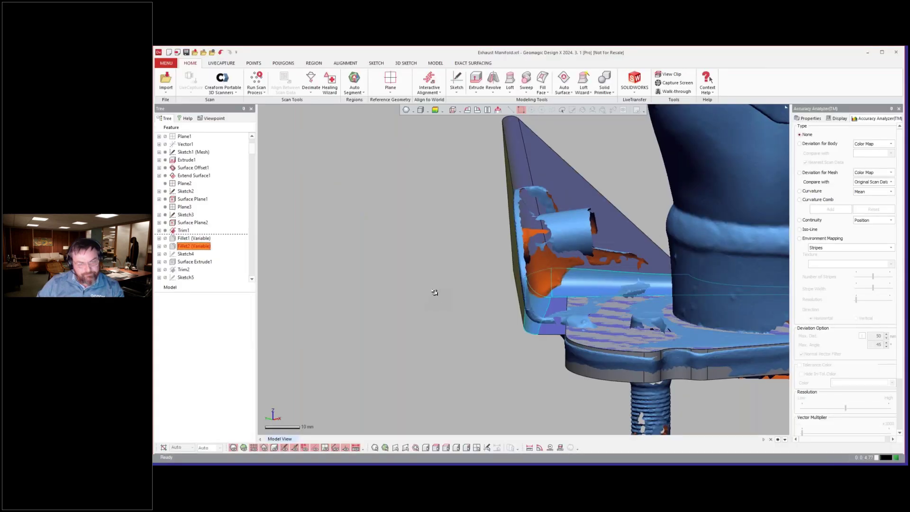
Hide the scan mesh to examine the filleted bracket surfaces from several sides, and show the mesh again
right_drag(470, 315, 721, 207)
key(ctrl+1)
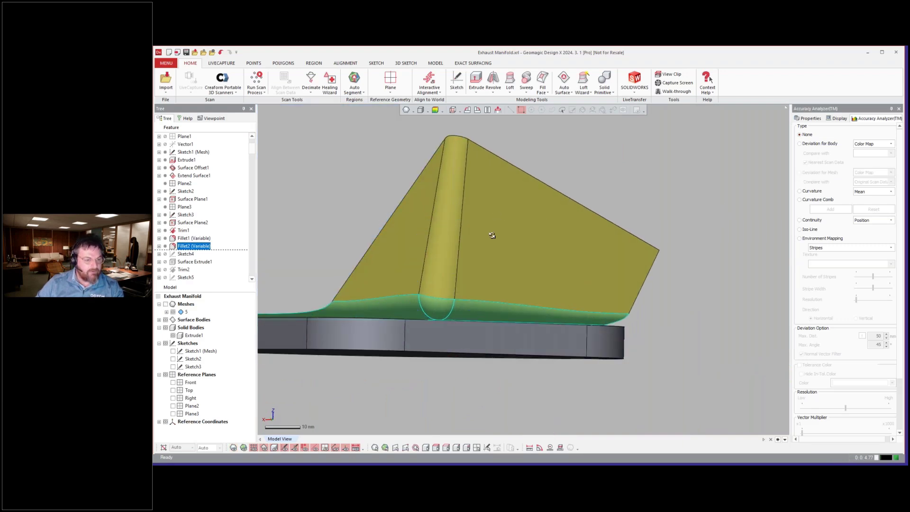
right_drag(492, 236, 526, 265)
key(ctrl+1)
Roll the feature history forward through Surface Extrude2, which cuts the bracket's outline
scroll(203, 262, down, 1)
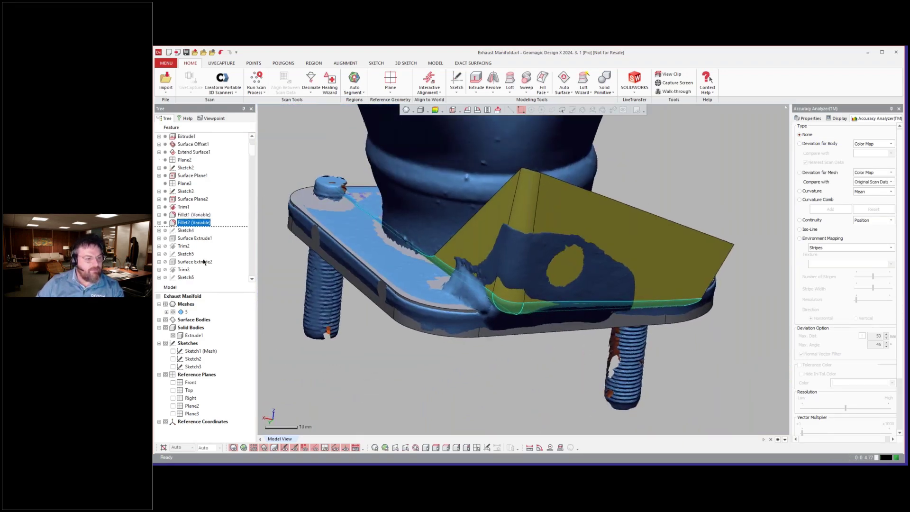
click(189, 261)
right_click(189, 261)
click(230, 264)
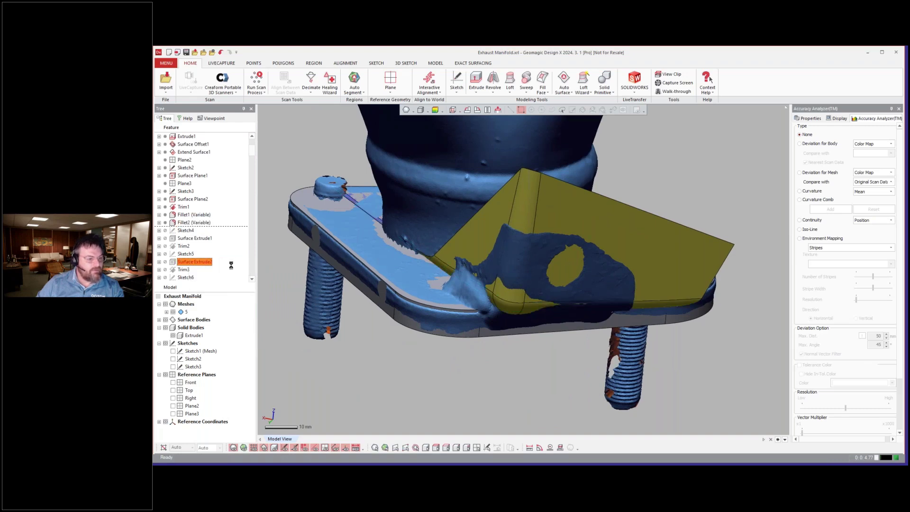
click(194, 262)
Roll the feature history forward through Surface Extrude4 and on through Thicken1 to build the solid bracket
scroll(189, 246, down, 3)
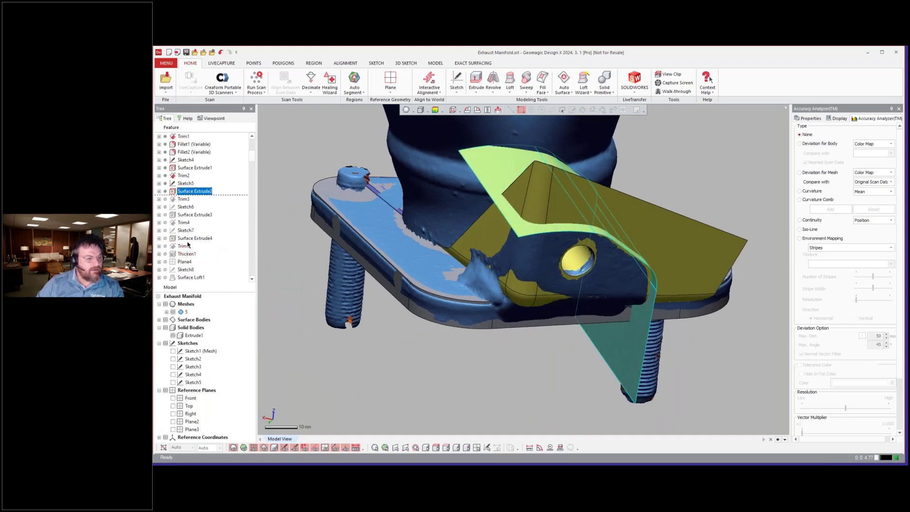
right_click(184, 238)
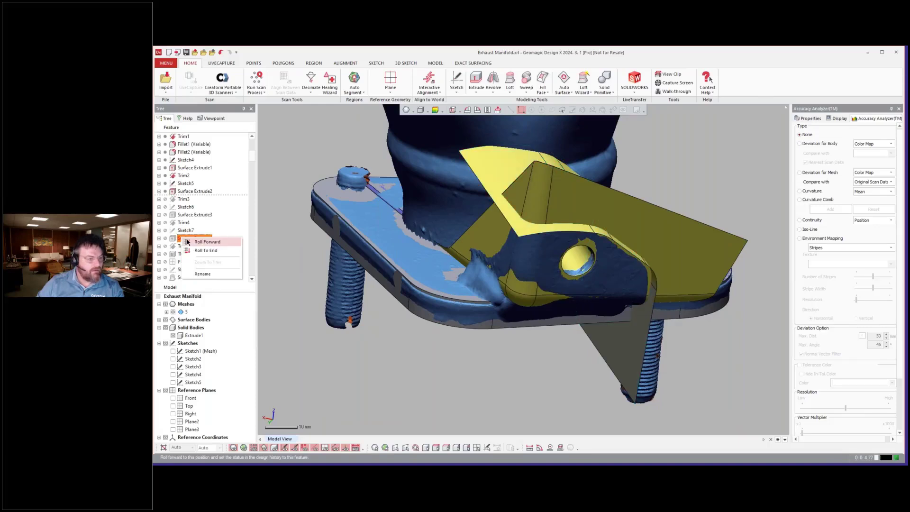
click(204, 242)
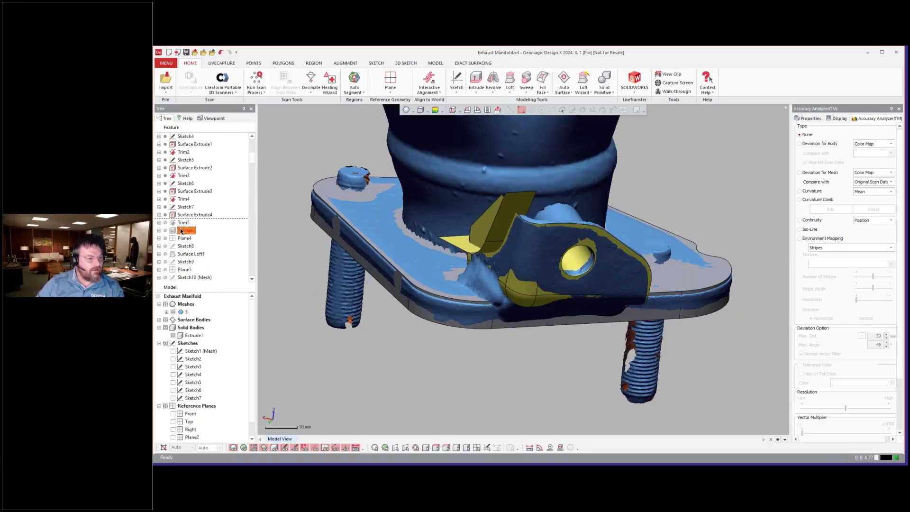
right_click(180, 231)
click(188, 234)
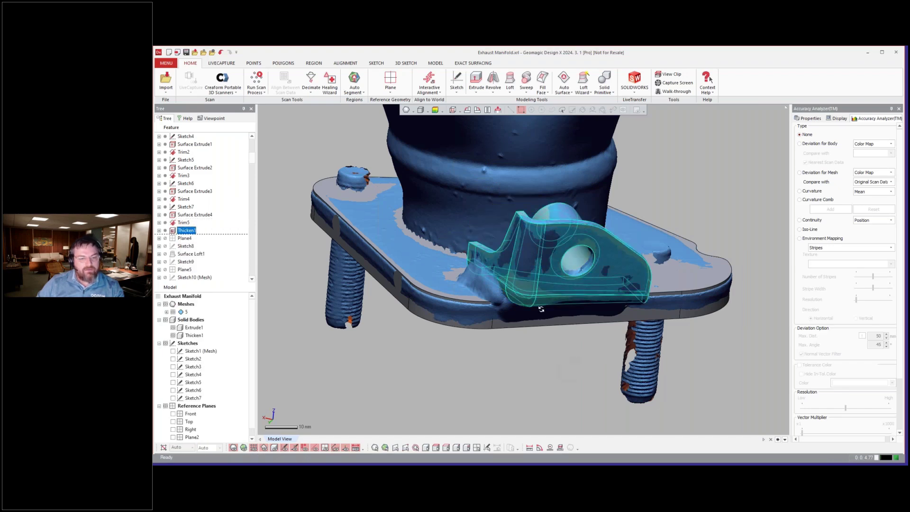
right_drag(542, 309, 653, 279)
click(412, 278)
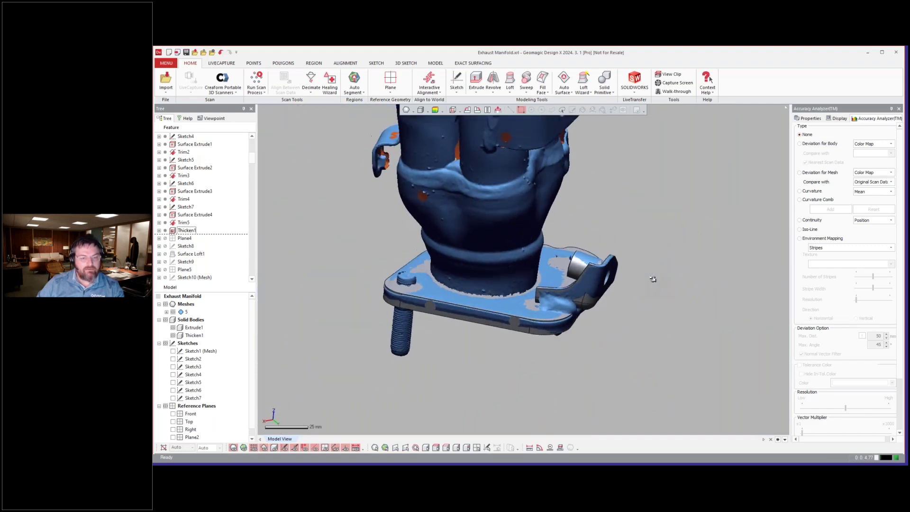
Roll the feature history forward through Surface Loft1, the base surface of the manifold's four-port flange
right_drag(653, 279, 437, 296)
click(194, 255)
right_click(179, 254)
click(188, 259)
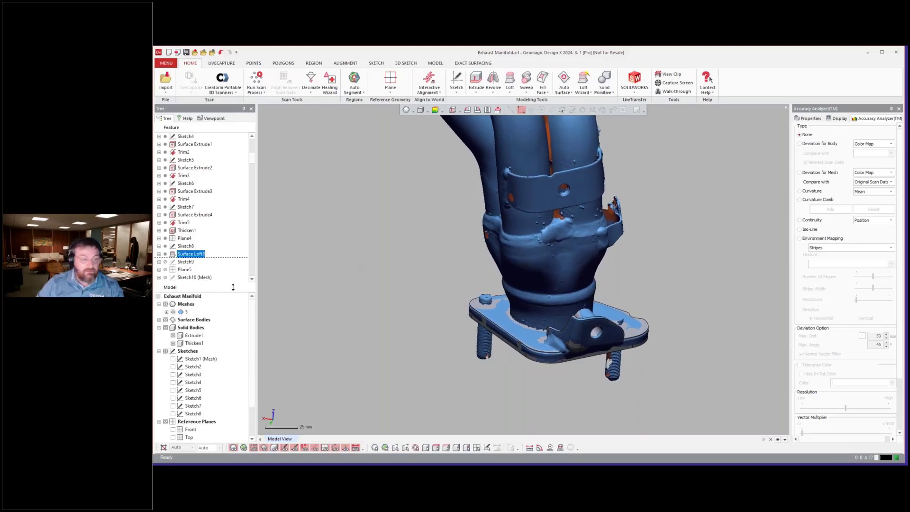
Examine the lofted surface against the four-port flange scan and roll the feature history forward through Trim6
right_drag(456, 293, 370, 204)
scroll(379, 277, down, 3)
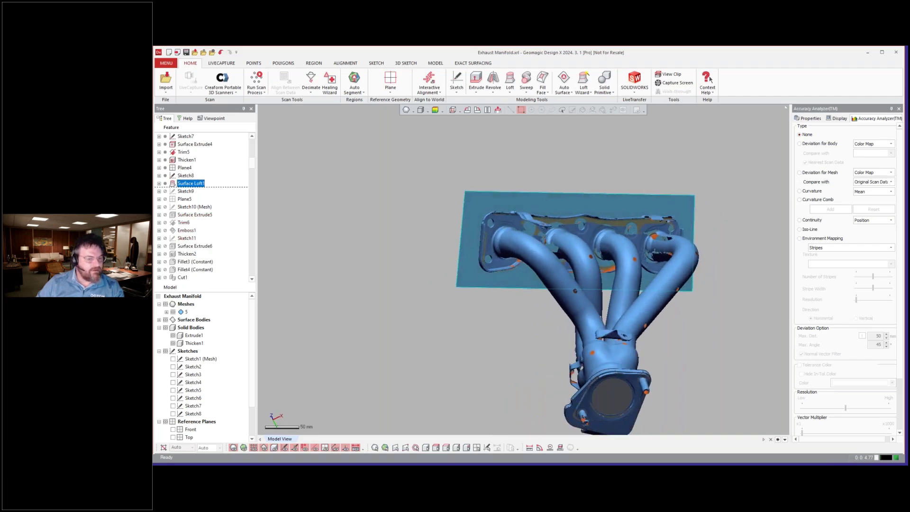
scroll(441, 229, up, 10)
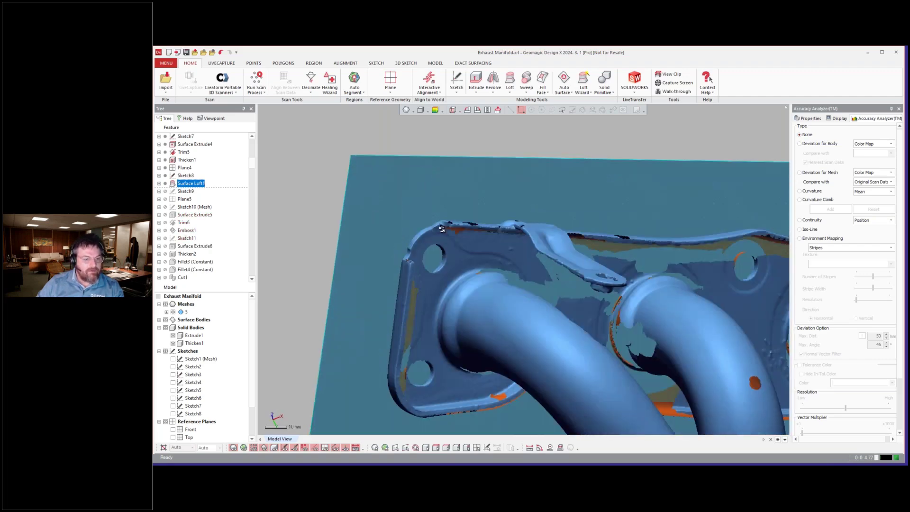
right_drag(438, 227, 327, 258)
scroll(601, 227, down, 3)
click(183, 222)
right_click(183, 223)
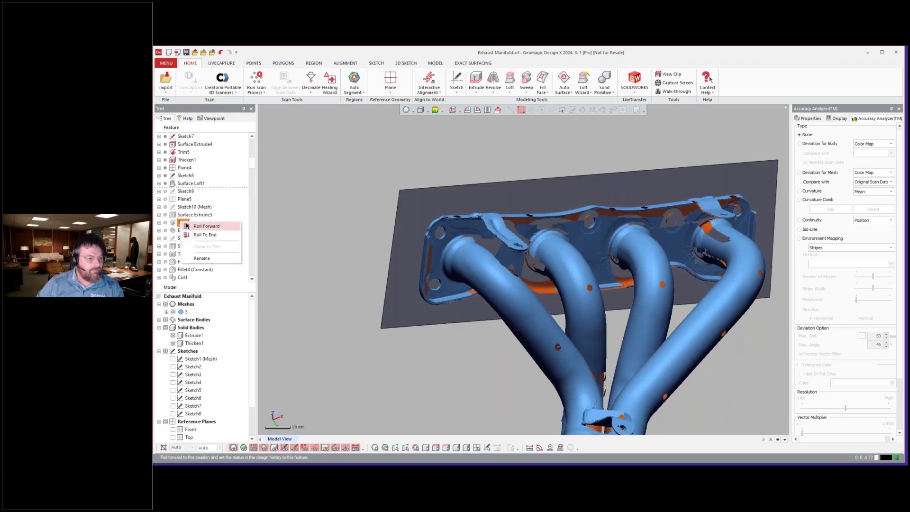
click(195, 228)
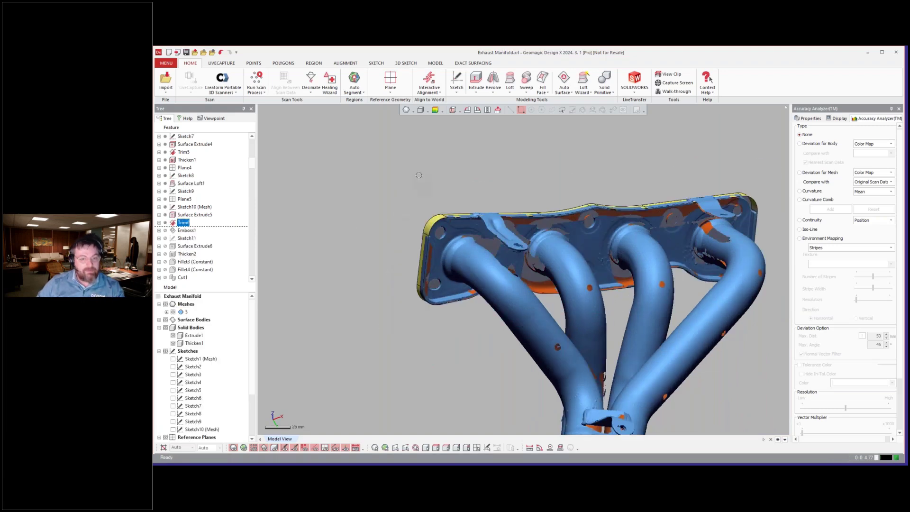
Hide the scan mesh to examine the trimmed four-port flange surface, and show the mesh again
right_drag(419, 175, 405, 214)
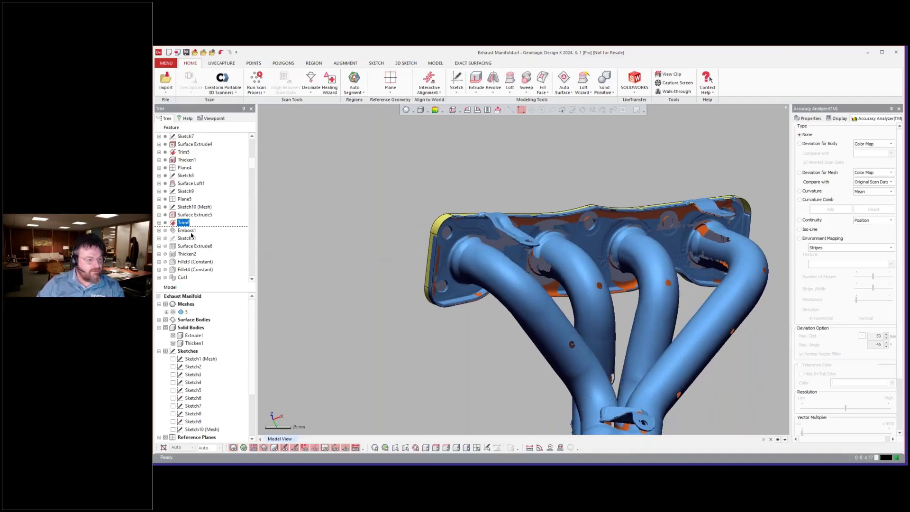
right_click(186, 255)
click(207, 291)
key(ctrl+1)
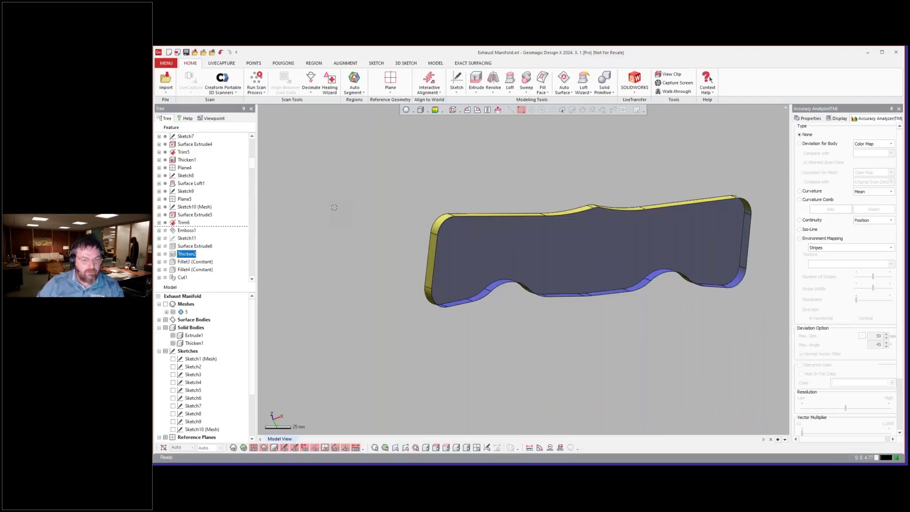
key(ctrl+1)
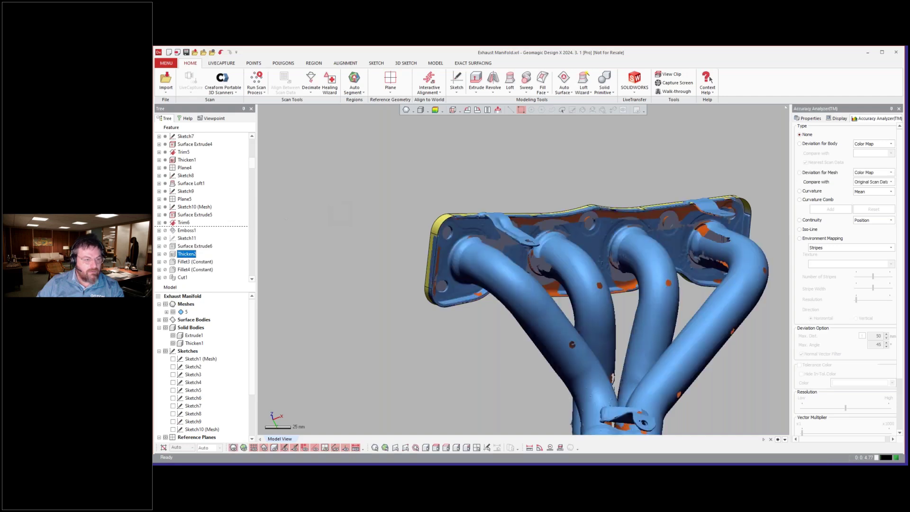
Roll the feature history forward through Thicken2 and examine the four-port flange with the scan mesh hidden and shown
right_click(179, 255)
click(192, 261)
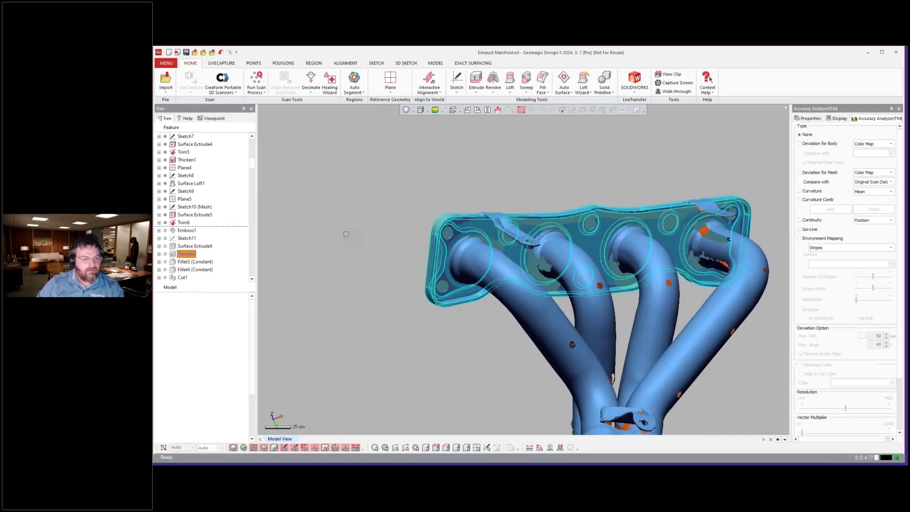
key(ctrl+1)
mouse_move(346, 234)
right_down()
mouse_move(394, 246)
mouse_move(427, 275)
mouse_move(294, 246)
mouse_move(335, 213)
right_up()
key(ctrl+1)
Roll the feature history forward through Cut1 on the four-port flange
scroll(201, 246, down, 3)
right_click(179, 208)
click(187, 213)
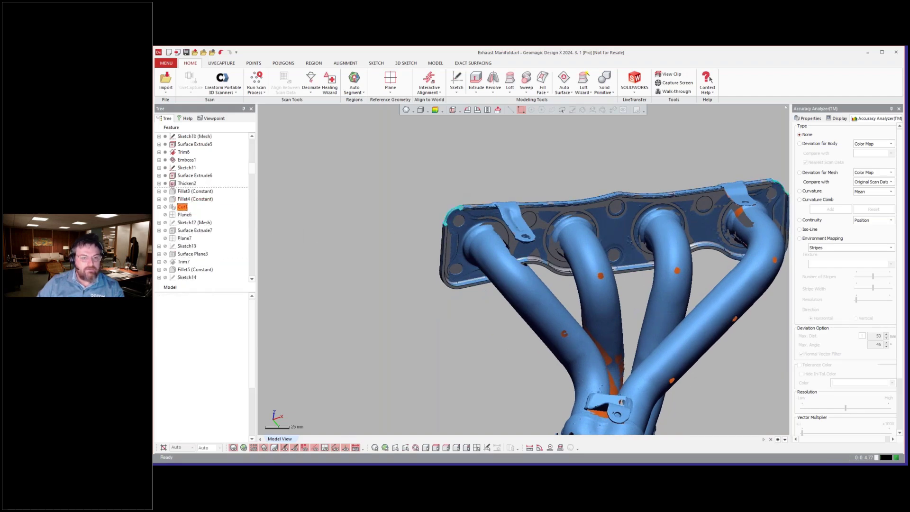
right_drag(693, 270, 674, 253)
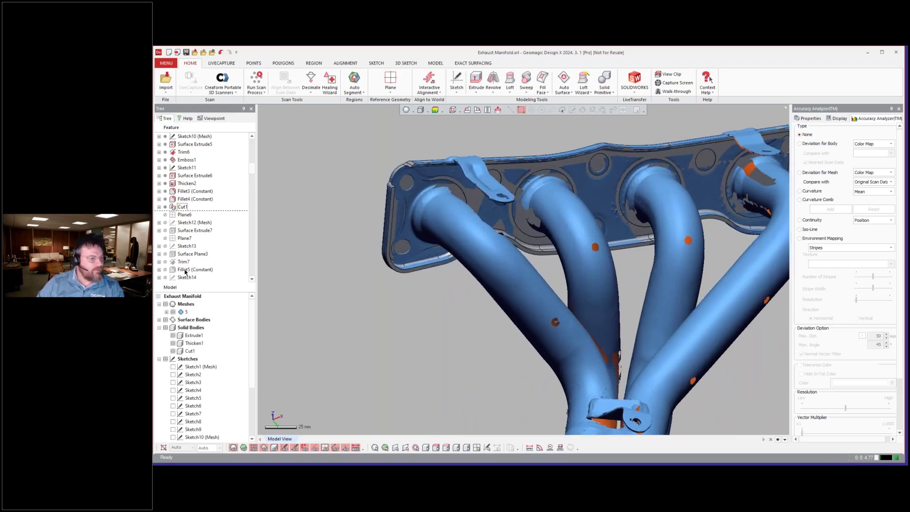
Roll the feature history forward through Fillet5 and examine the first bracket's surfaces against the scan at the four-port flange
right_click(185, 270)
click(209, 274)
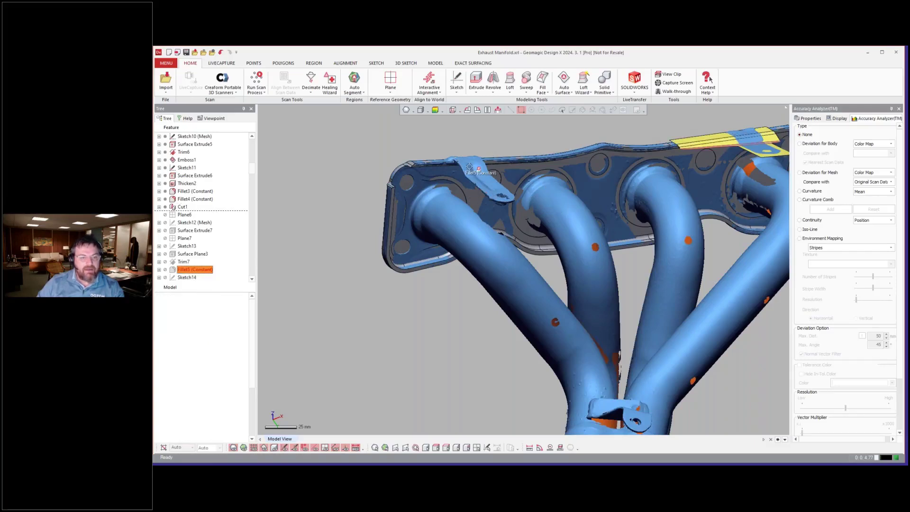
scroll(688, 178, down, 2)
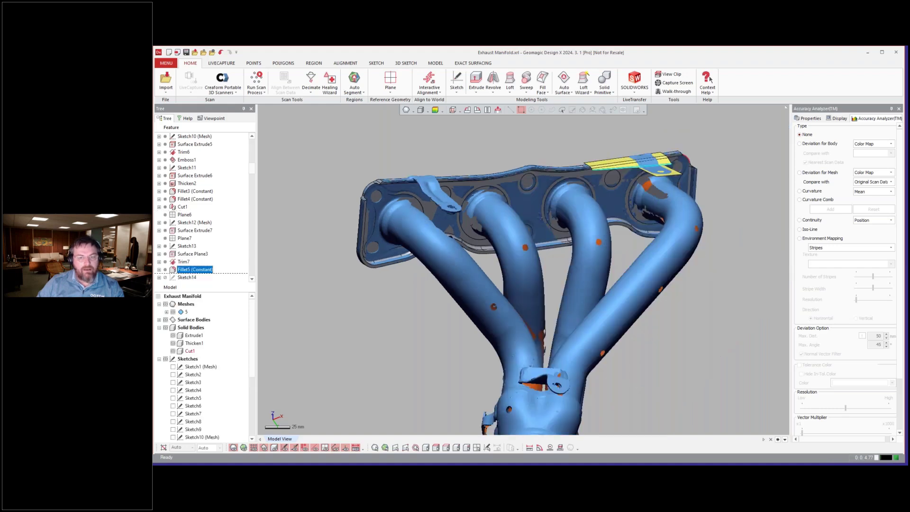
scroll(641, 172, up, 5)
right_drag(641, 172, 441, 278)
scroll(197, 211, down, 4)
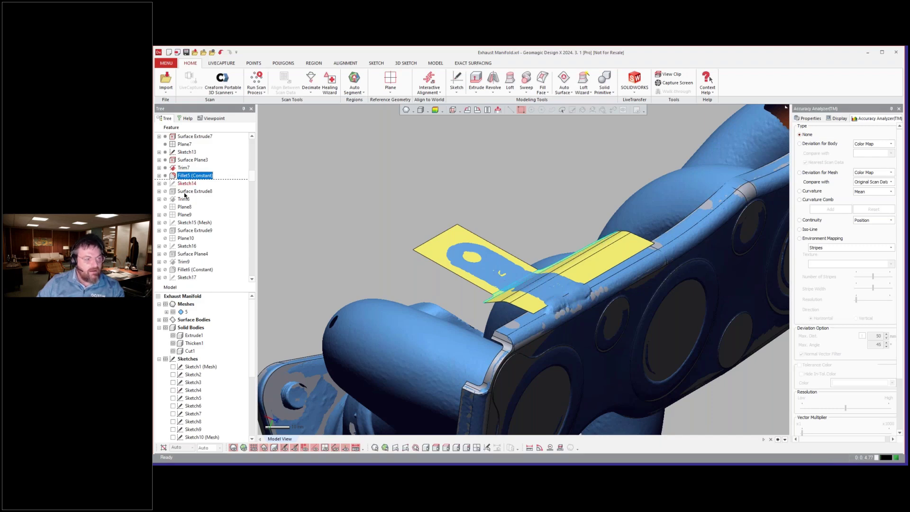
Roll the feature history forward through Surface Extrude9 and examine the bracket against the scan mesh
right_click(179, 233)
click(187, 235)
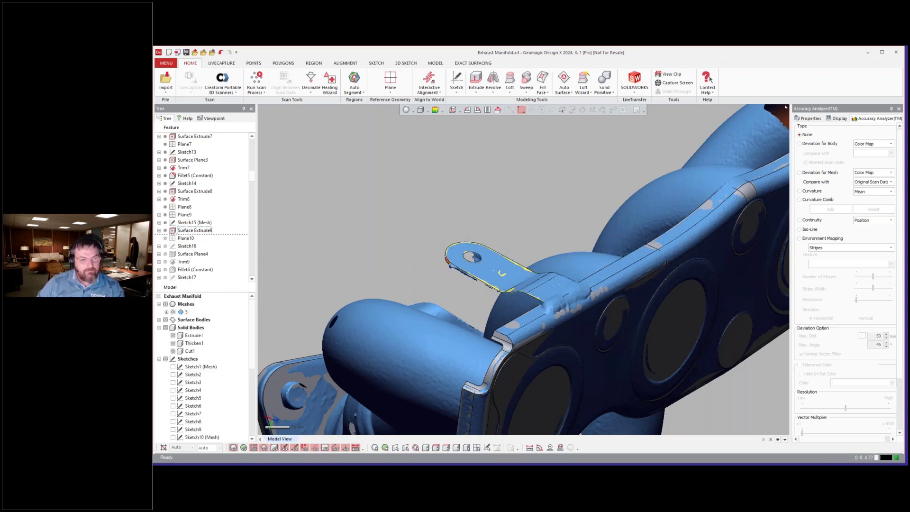
right_drag(409, 230, 417, 275)
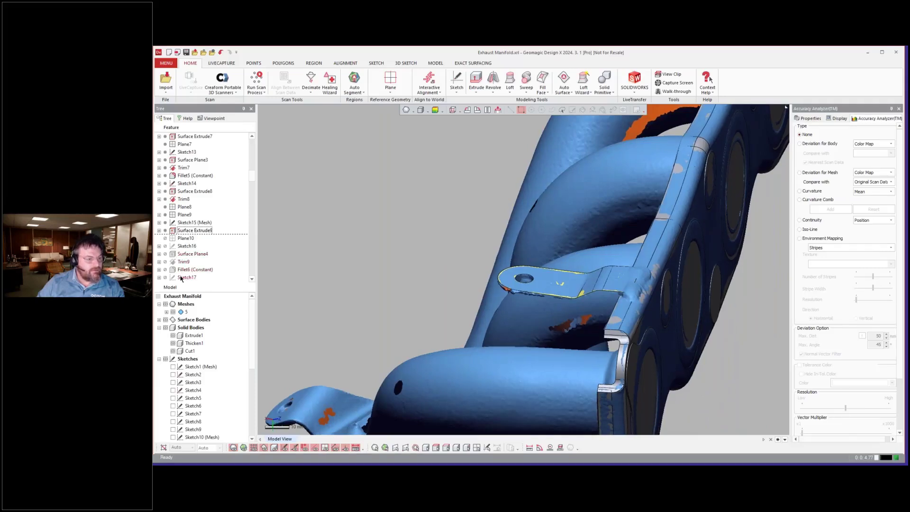
Roll the feature history forward through Surface Extrude10
scroll(180, 246, down, 1)
click(181, 246)
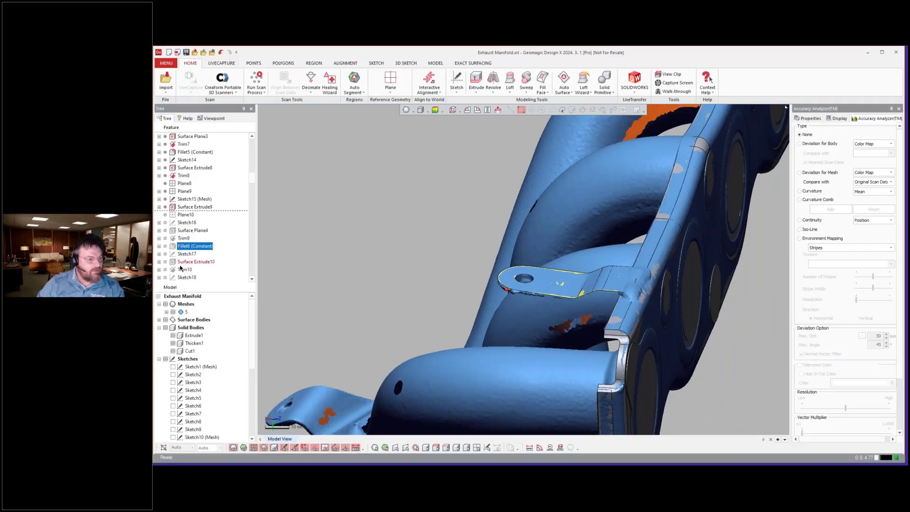
right_click(182, 259)
click(192, 263)
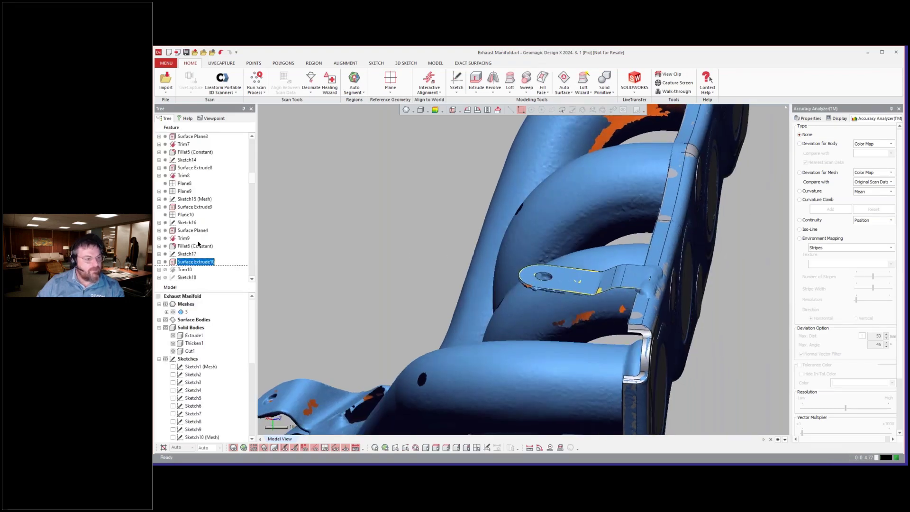
Try to roll the feature history forward to Surface Offset2 and examine the bracket's base and extruded trimming surfaces from several angles
scroll(202, 242, down, 4)
click(194, 191)
right_click(197, 194)
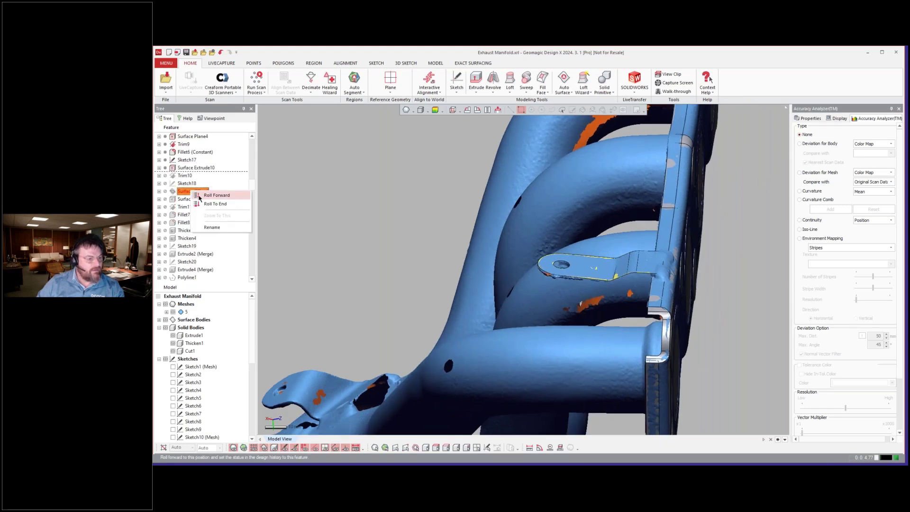
click(217, 195)
scroll(518, 189, up, 5)
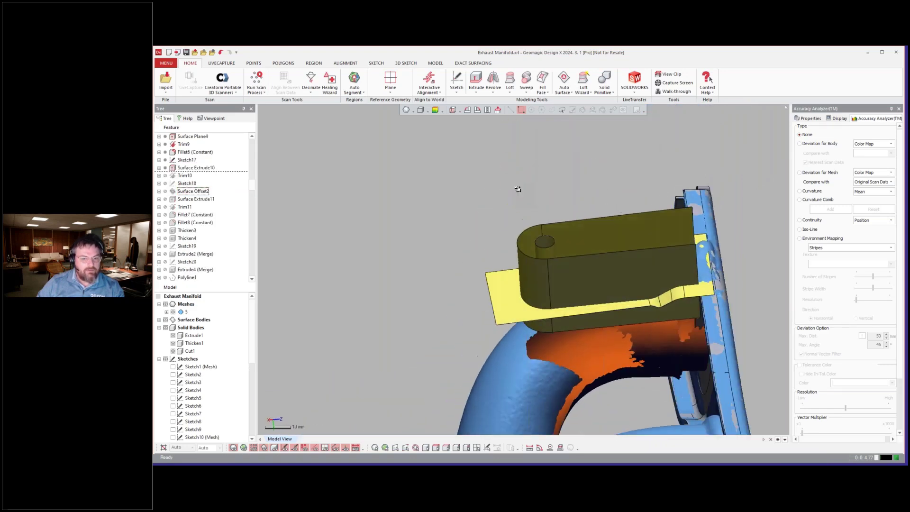
scroll(516, 187, down, 3)
right_drag(518, 189, 493, 266)
scroll(506, 272, up, 1)
scroll(507, 273, up, 2)
scroll(508, 273, up, 2)
scroll(508, 273, down, 2)
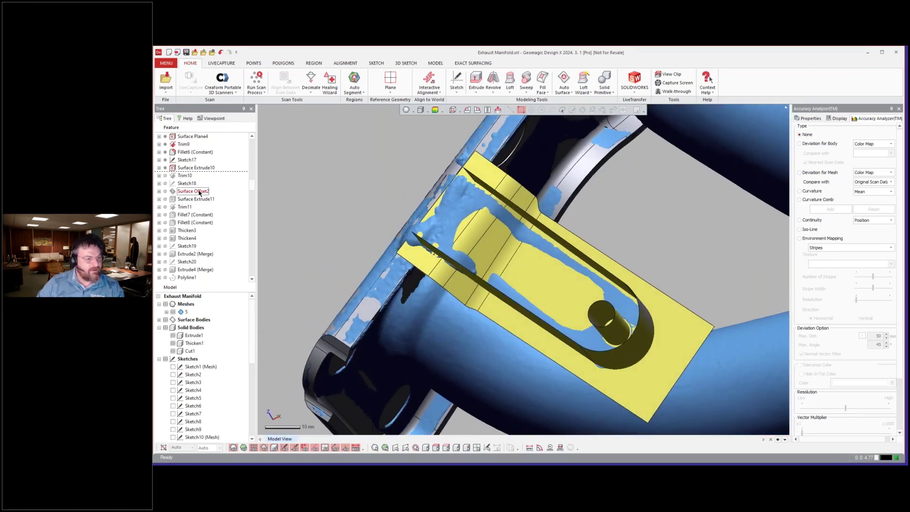
Roll the feature history forward through Fillet8 and examine the embossed bracket surface against the scan
click(182, 238)
right_click(181, 222)
click(201, 225)
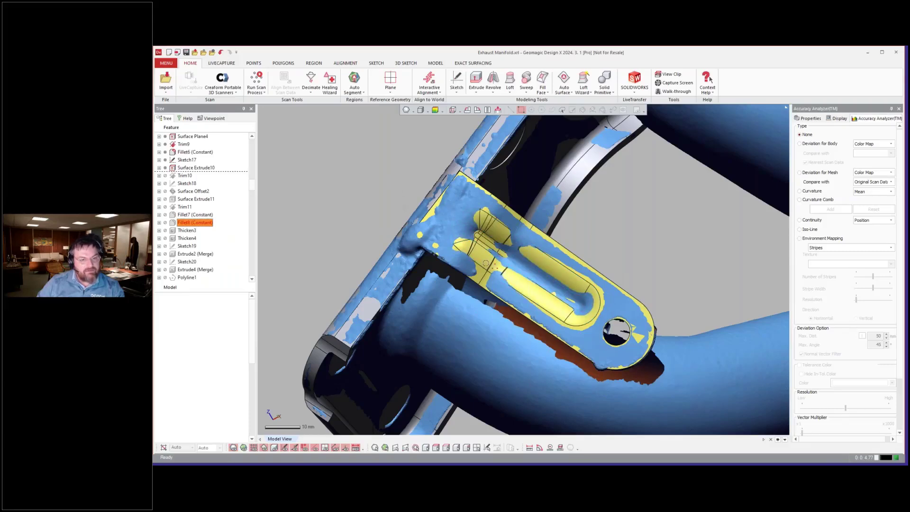
right_drag(536, 303, 547, 341)
scroll(572, 280, up, 2)
Roll the feature history forward through Thicken4 and examine both thickened brackets on the four-port flange
click(180, 239)
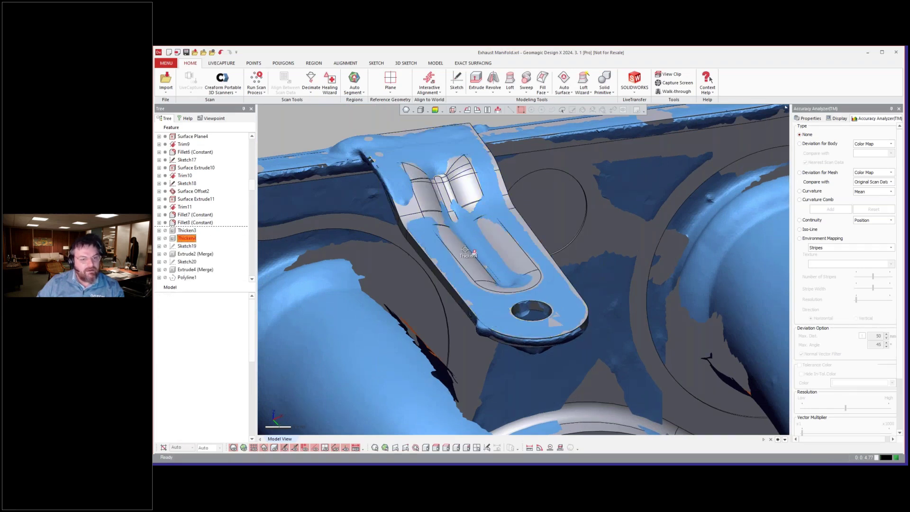
scroll(465, 250, down, 3)
right_drag(474, 254, 588, 180)
scroll(588, 180, up, 2)
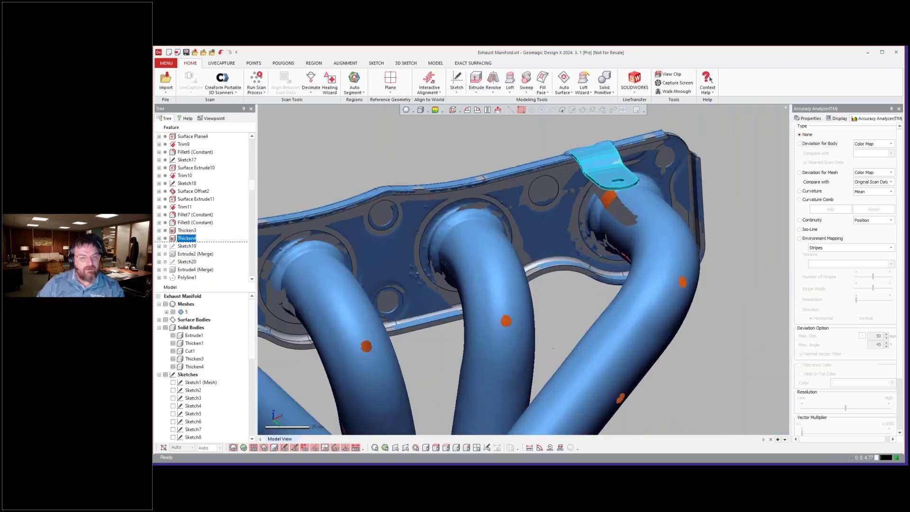
scroll(596, 150, up, 3)
scroll(596, 149, down, 1)
click(473, 163)
right_drag(473, 163, 479, 162)
scroll(479, 162, down, 5)
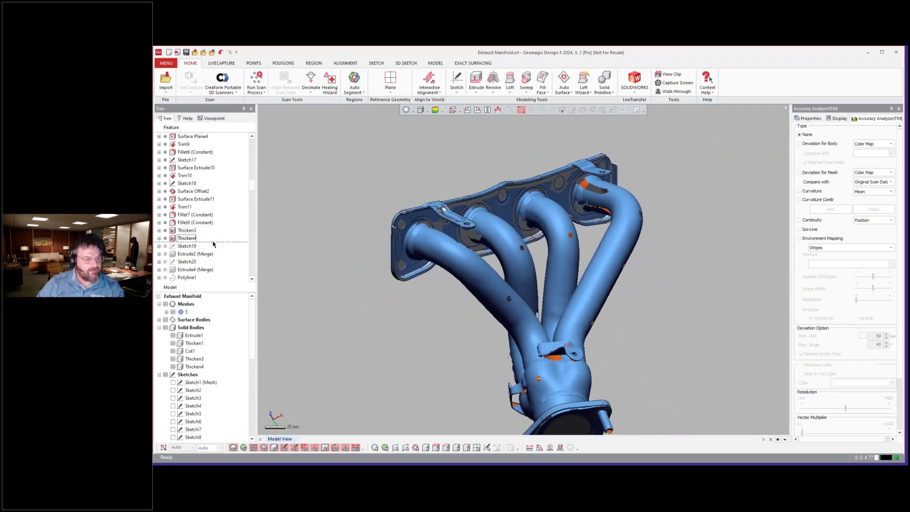
Roll the feature history forward through Extrude4 (Merge) to include the merged bracket extrusions
scroll(213, 244, down, 3)
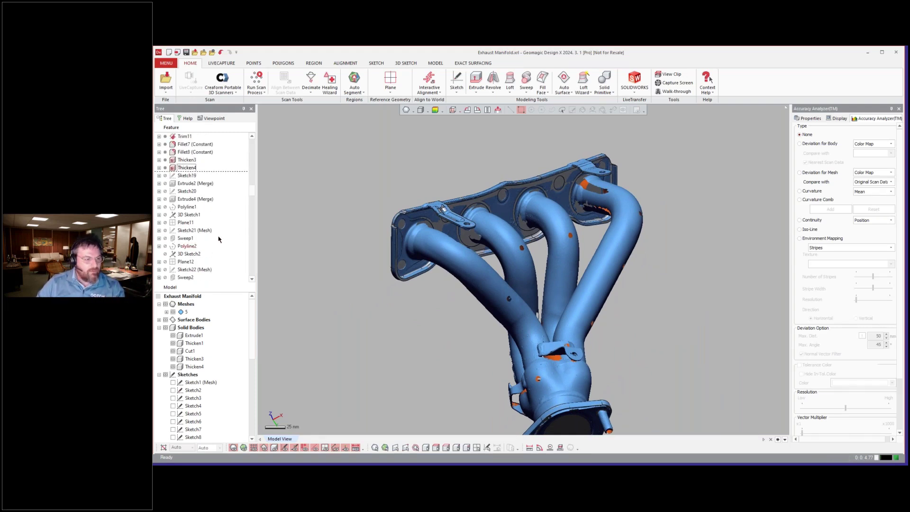
click(185, 238)
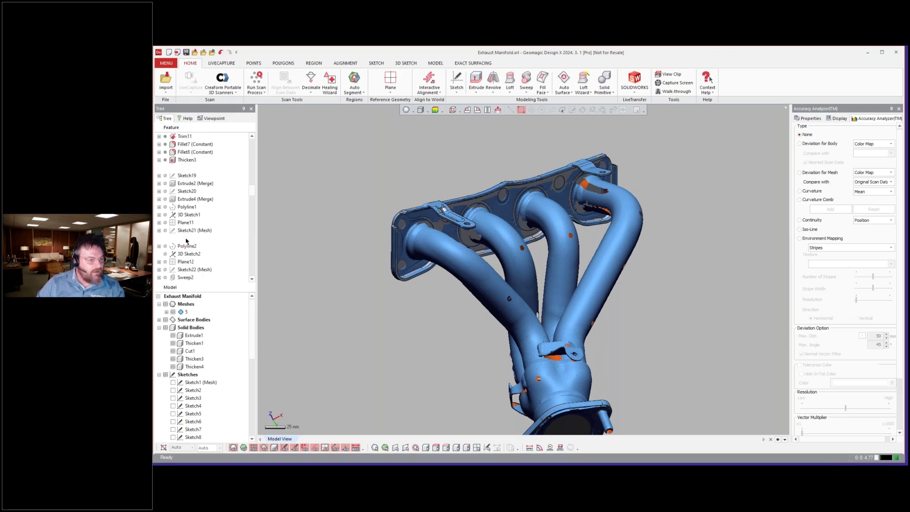
click(182, 199)
right_click(181, 199)
click(192, 207)
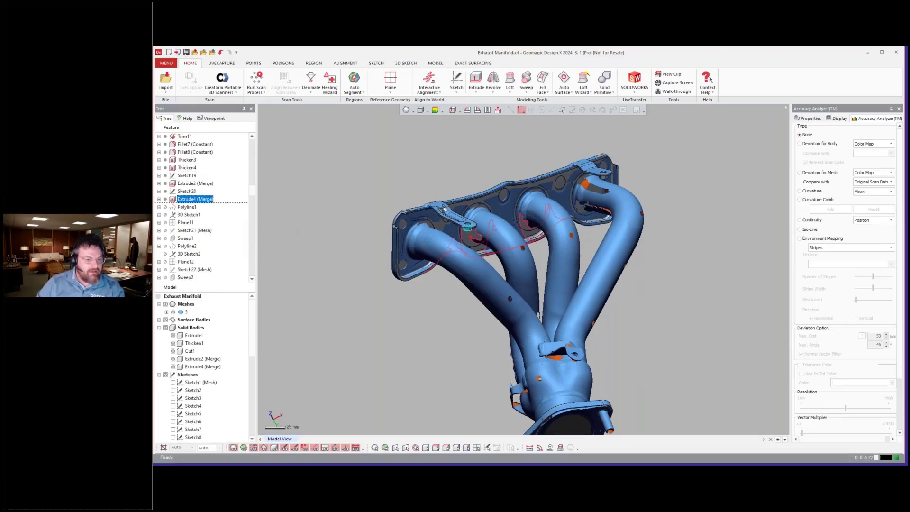
Roll the feature history forward through Polyline1 and make that reference polyline visible
click(188, 208)
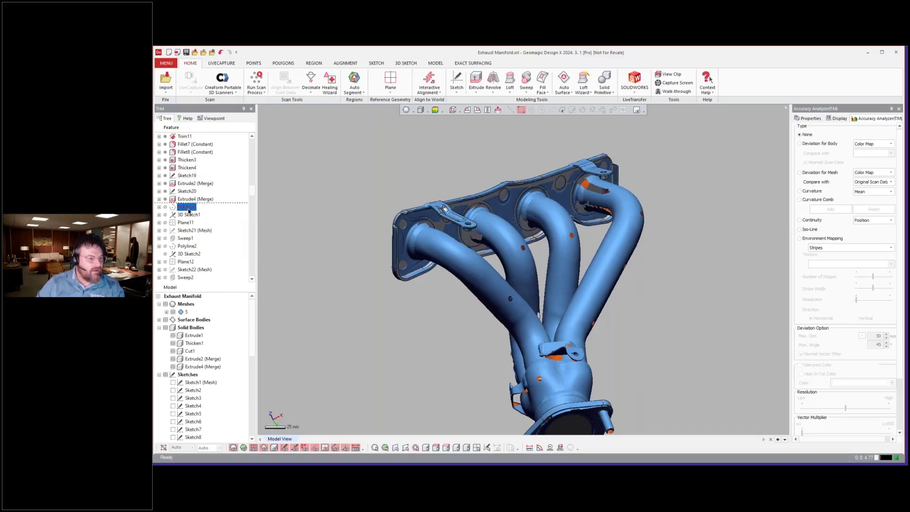
right_click(189, 206)
click(197, 210)
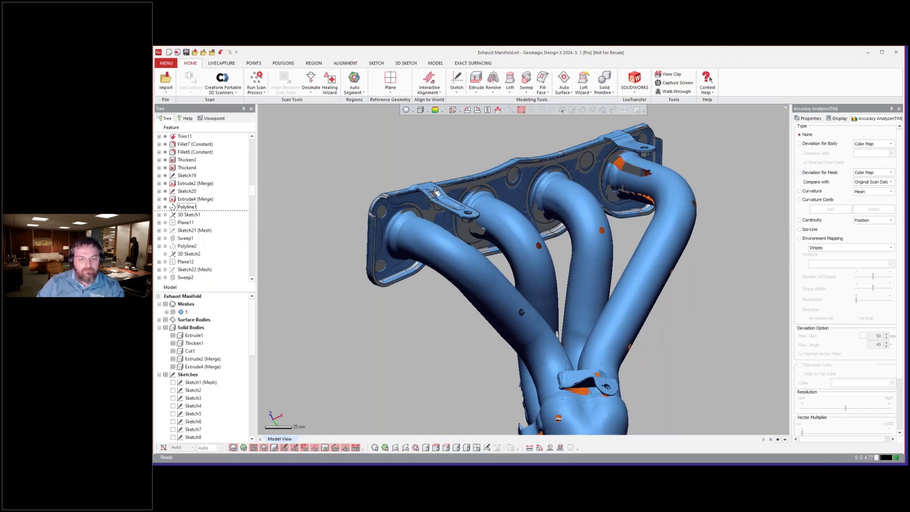
mouse_move(631, 328)
right_down()
mouse_move(687, 216)
mouse_move(536, 199)
mouse_move(369, 258)
right_up()
scroll(191, 368, down, 3)
scroll(192, 368, down, 6)
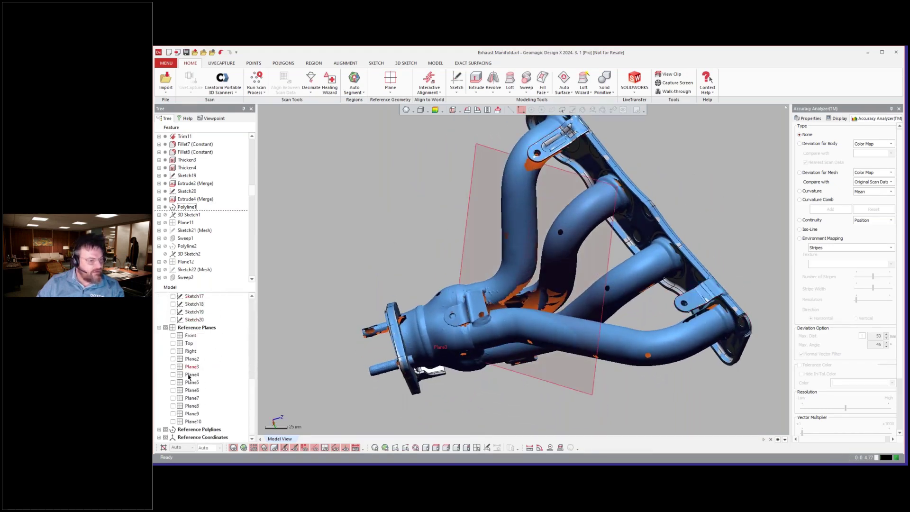
click(164, 430)
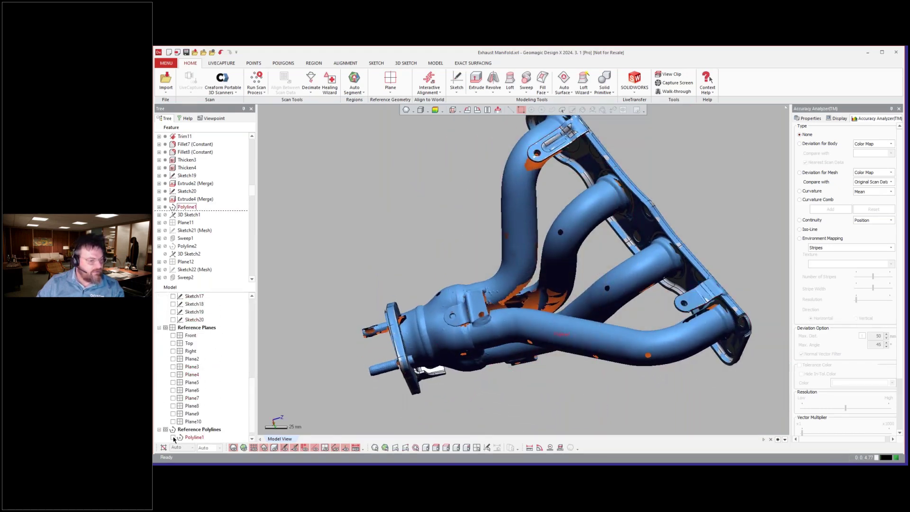
click(173, 437)
Hide the scan mesh to examine the pipe's centerline polyline, and show the mesh again
right_drag(479, 401, 706, 218)
key(ctrl+1)
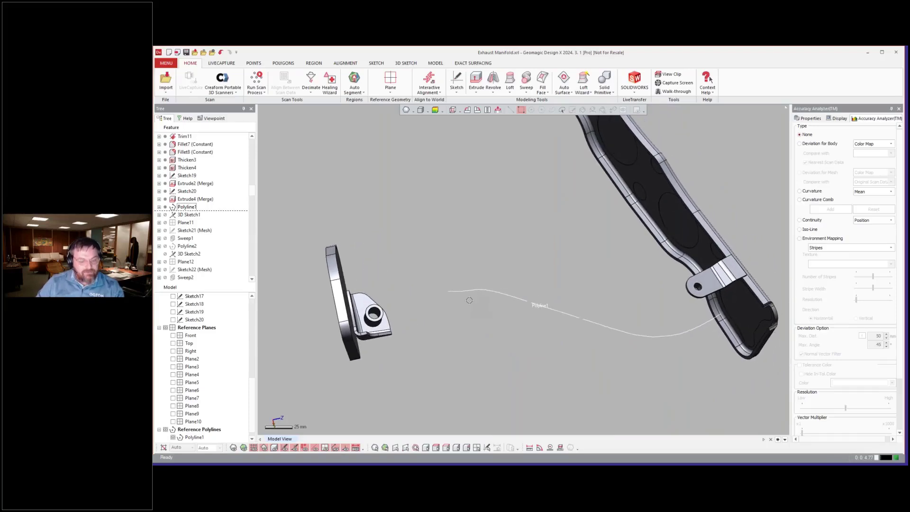
key(ctrl+2)
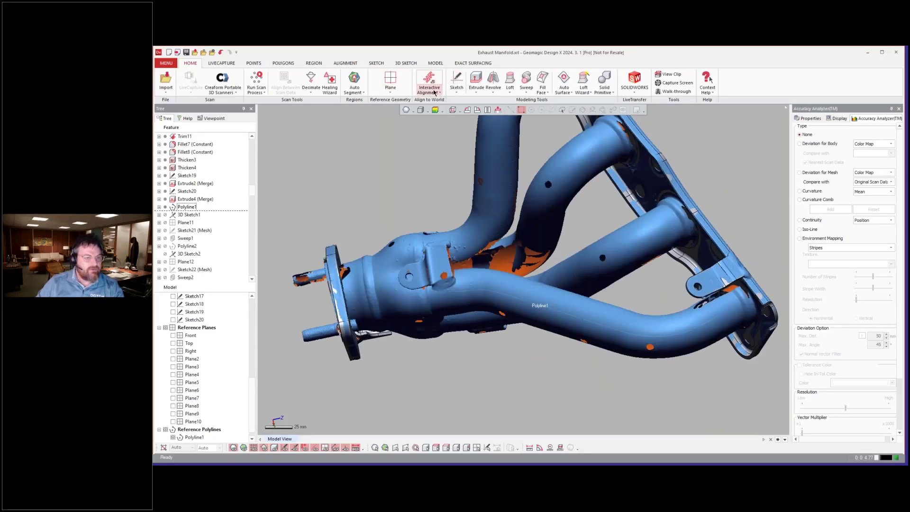
Review the extraction methods offered by the Add Polyline command, and close it without adding a polyline
click(390, 91)
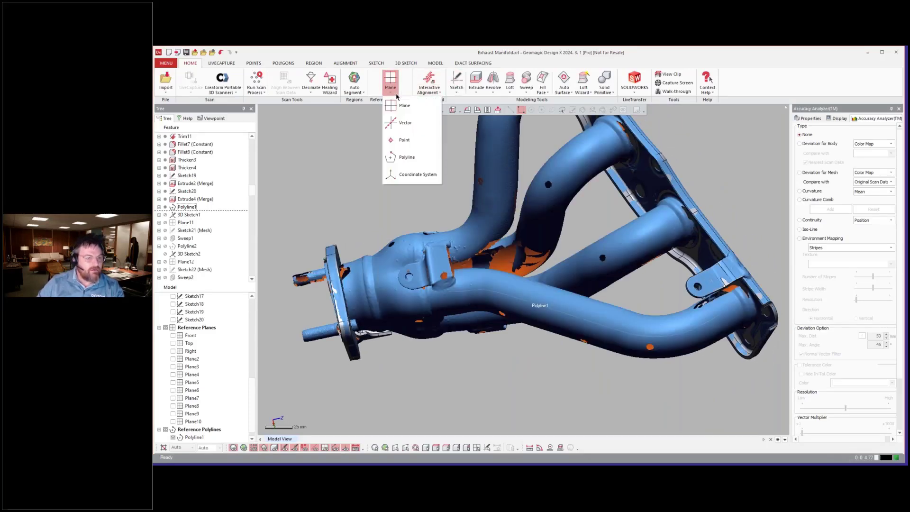
click(405, 159)
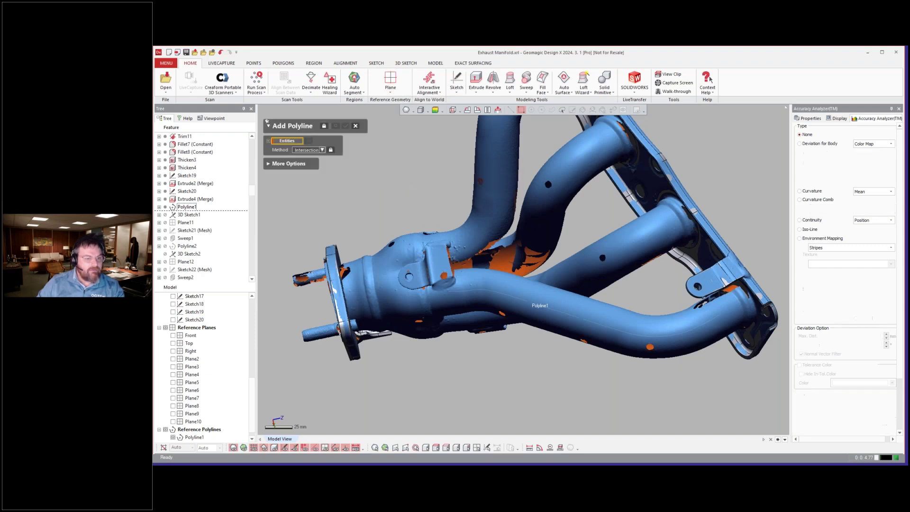
click(323, 150)
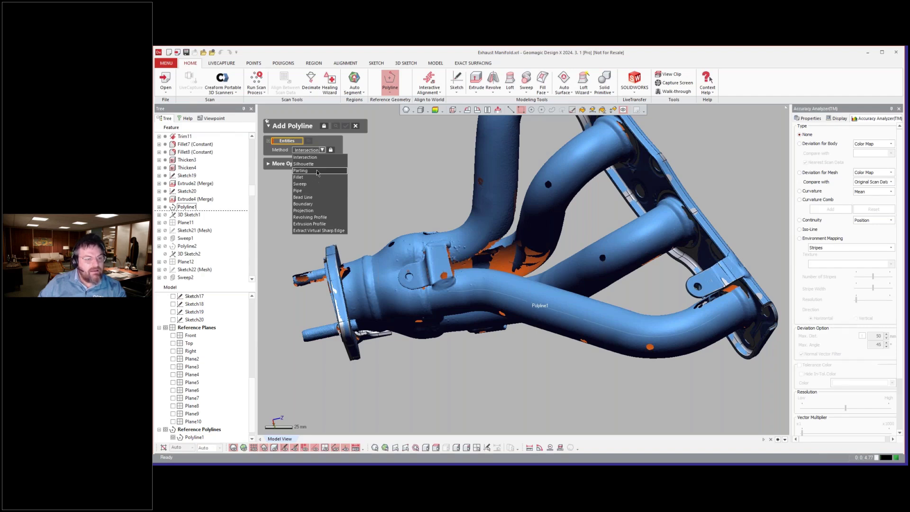
click(356, 125)
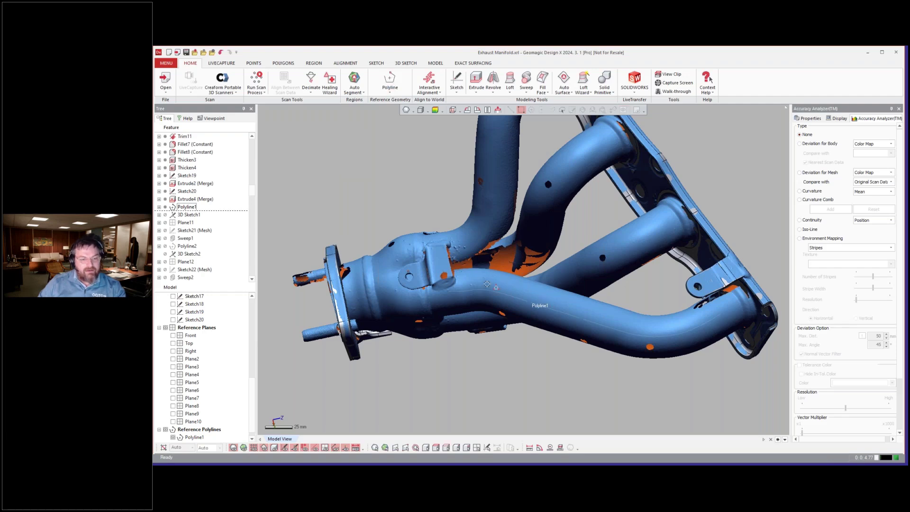
Roll the feature history forward through 3D Sketch1 and hide the scan mesh to examine the sketched pipe path
click(188, 215)
right_click(189, 214)
click(203, 218)
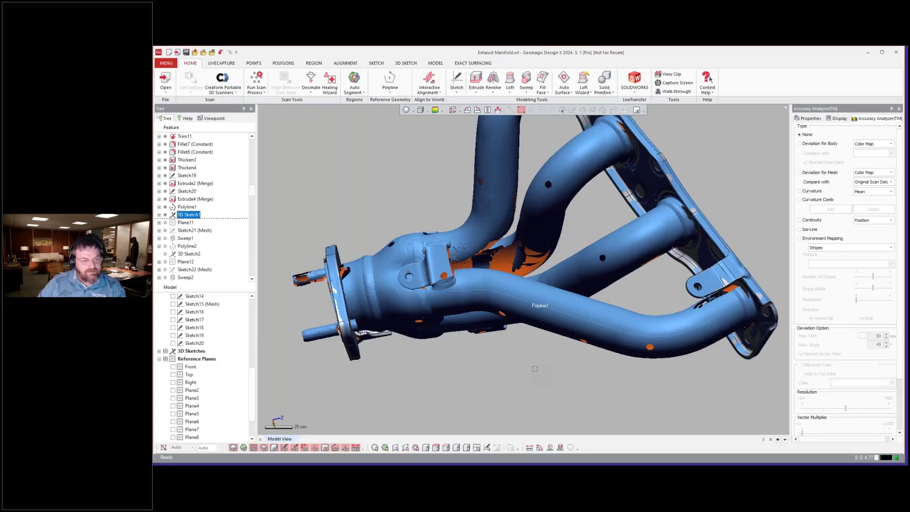
right_drag(535, 369, 478, 363)
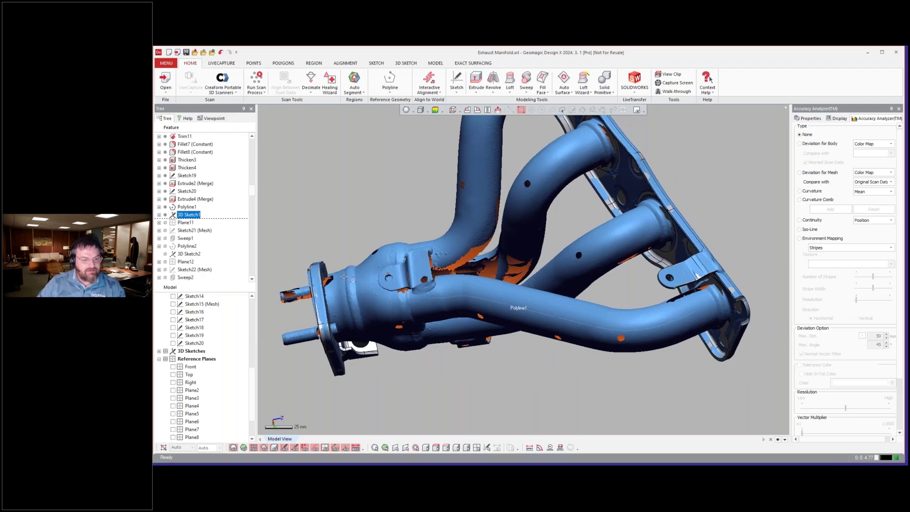
key(ctrl+1)
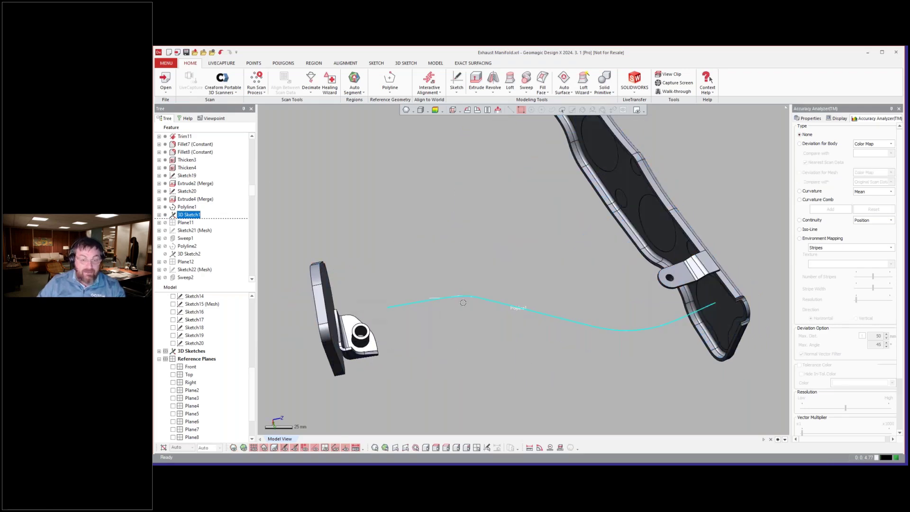
click(497, 370)
Make 3D Sketch1 visible and examine the pipe path curve between the two flanges
scroll(193, 371, down, 2)
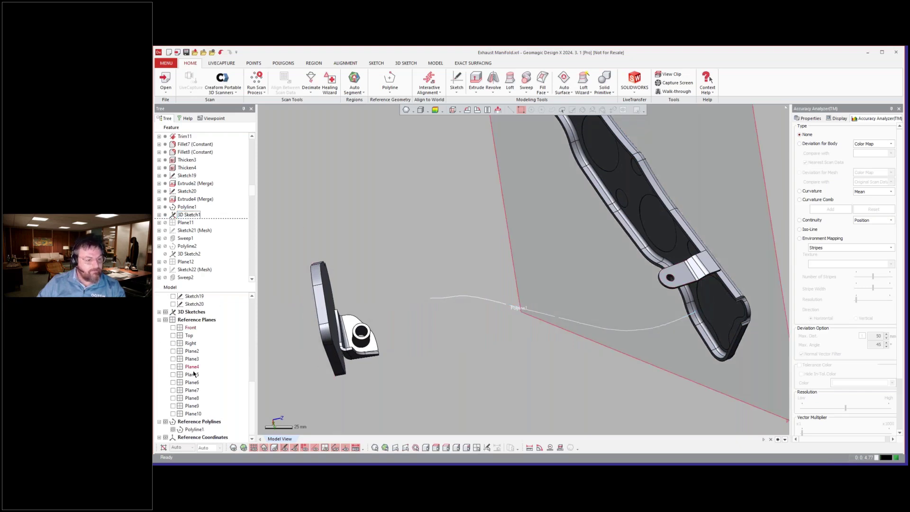
scroll(163, 334, up, 1)
click(159, 335)
click(173, 343)
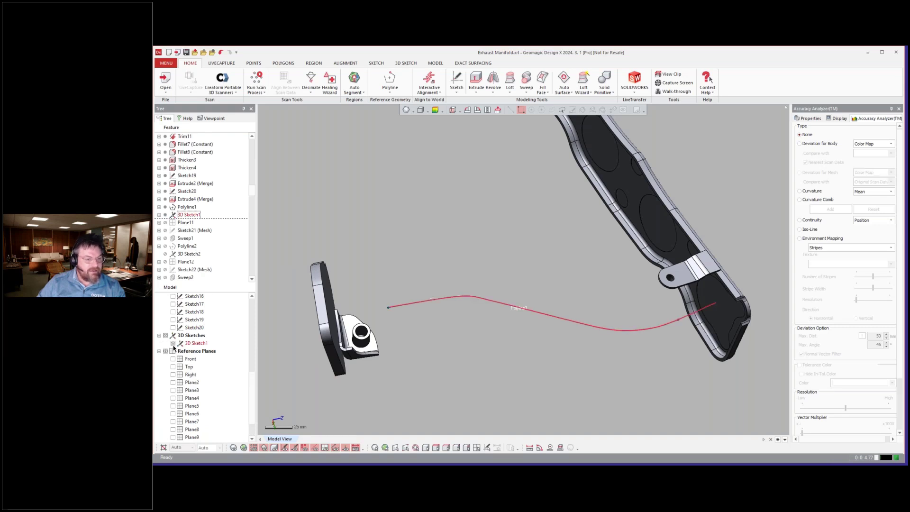
right_drag(430, 366, 538, 183)
right_drag(469, 358, 567, 290)
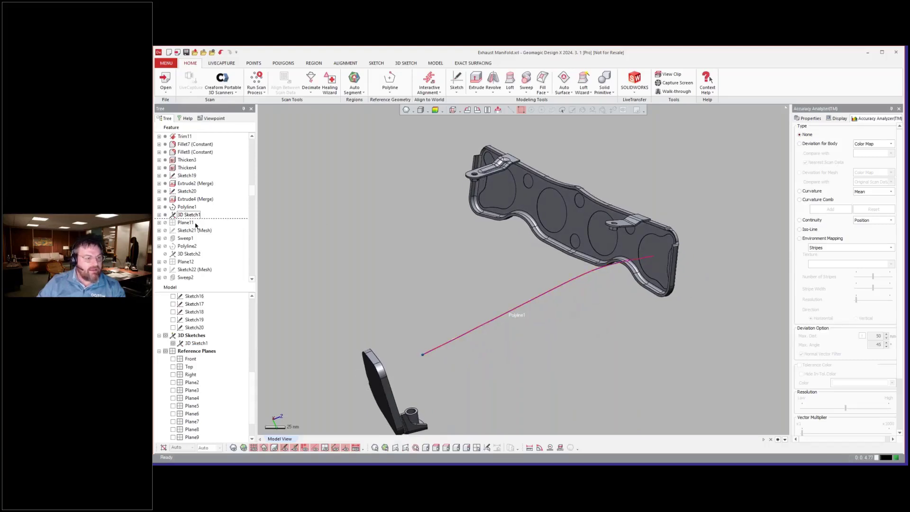
Roll the feature history forward through Sweep1 and examine the first swept pipe
right_click(185, 239)
click(200, 244)
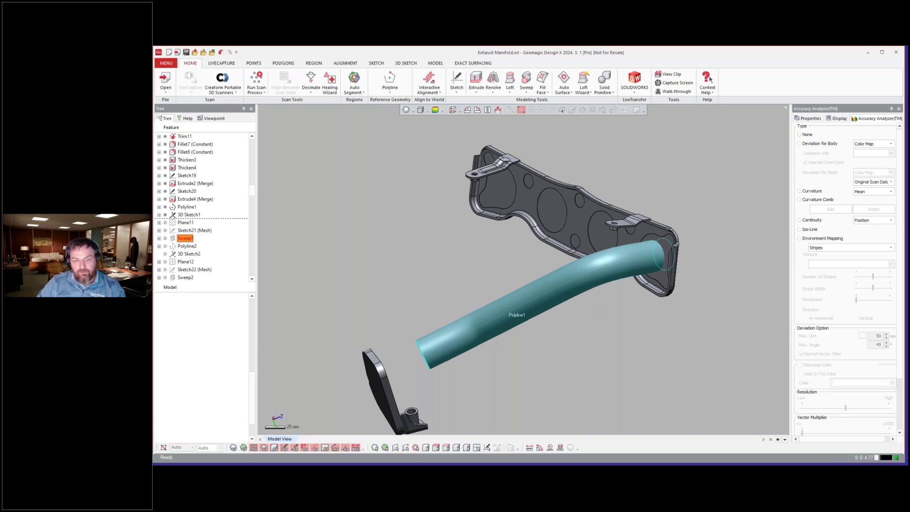
right_drag(448, 317, 424, 339)
scroll(469, 317, up, 2)
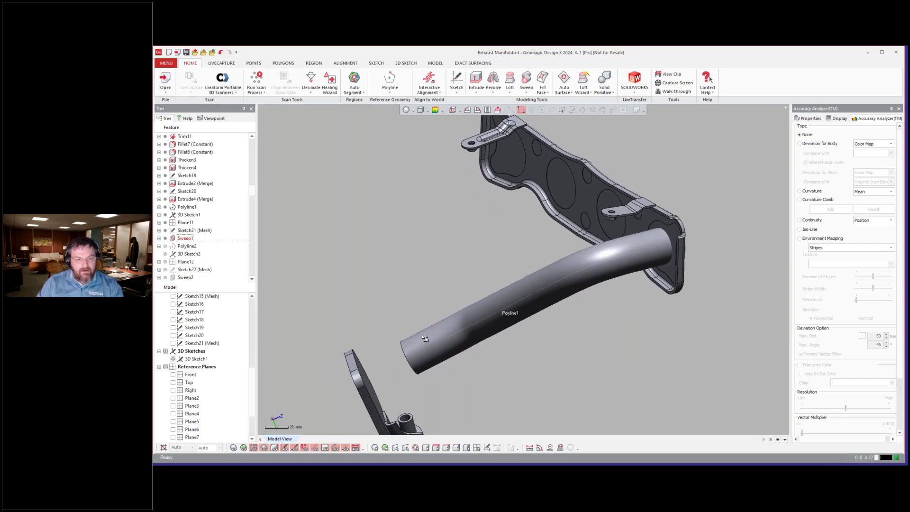
Roll the feature history forward through Sweep2 and on through Sweep4 to bring in the remaining swept pipes
right_drag(425, 339, 595, 301)
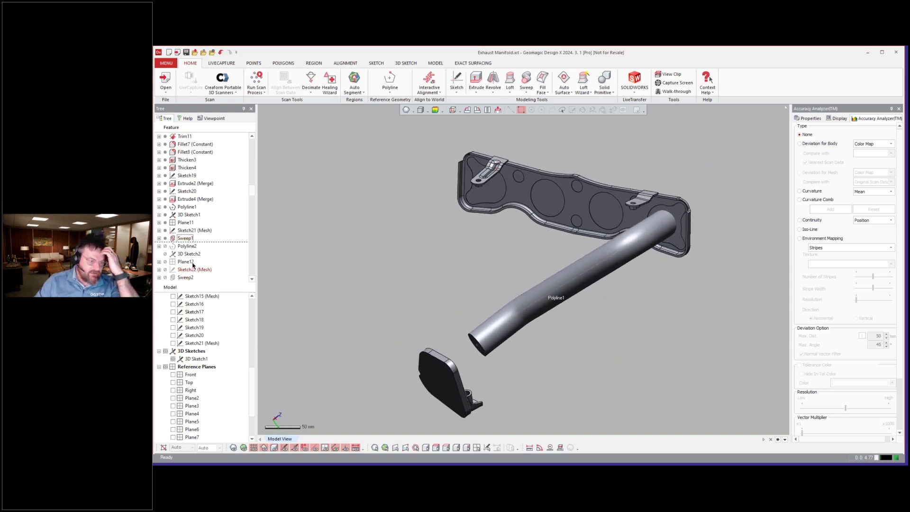
scroll(299, 257, up, 1)
scroll(183, 247, down, 2)
click(184, 231)
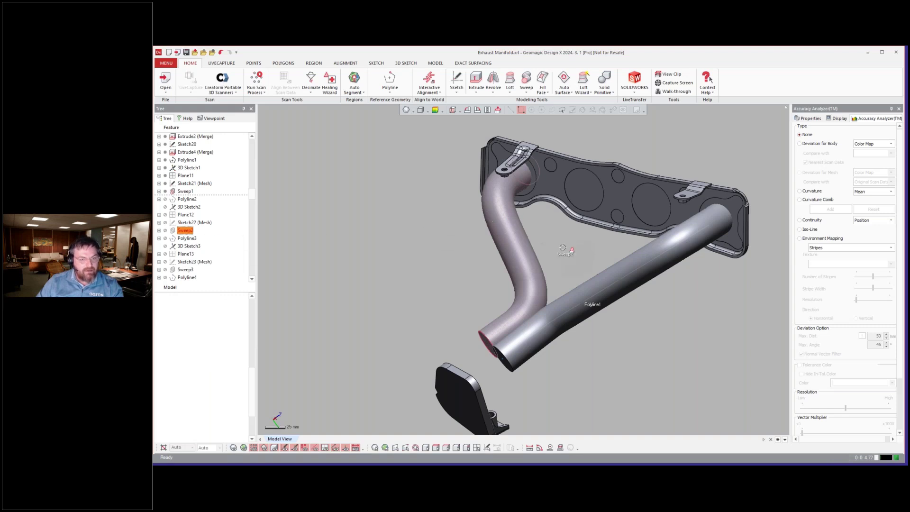
right_drag(562, 247, 563, 205)
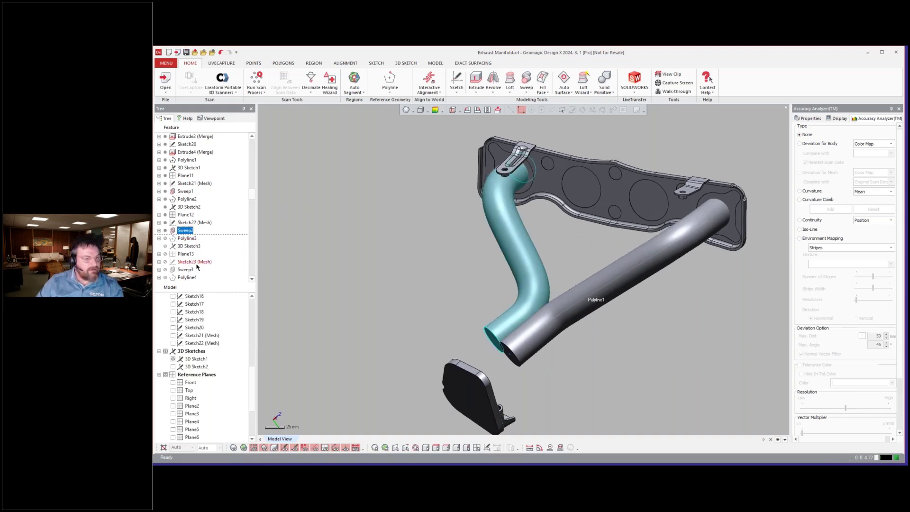
scroll(191, 278, down, 3)
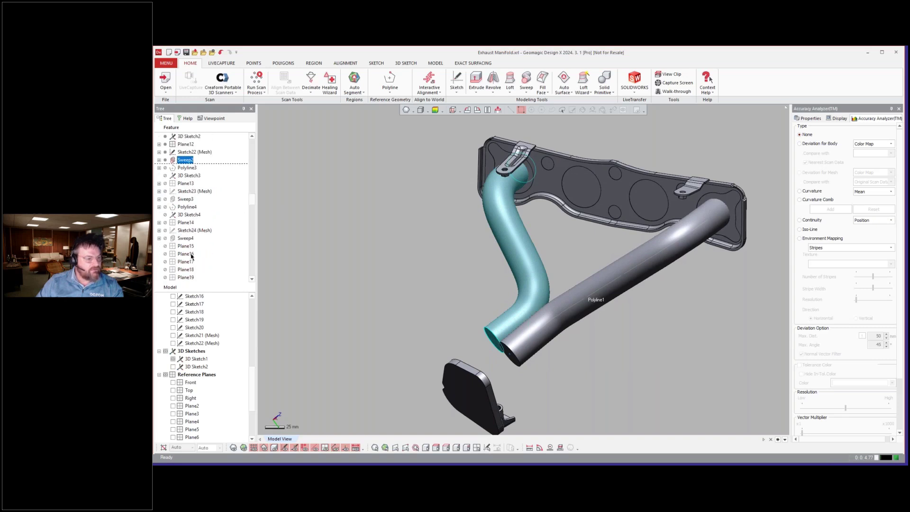
double_click(185, 238)
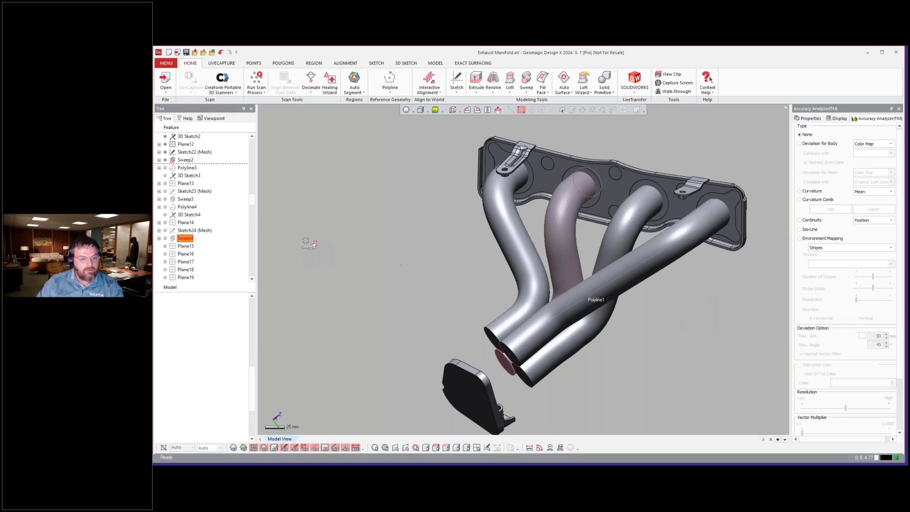
Roll the feature history forward through Sketch32 (Mesh) to bring in the collector's section sketches
scroll(219, 221, down, 1)
scroll(219, 223, down, 4)
right_click(193, 239)
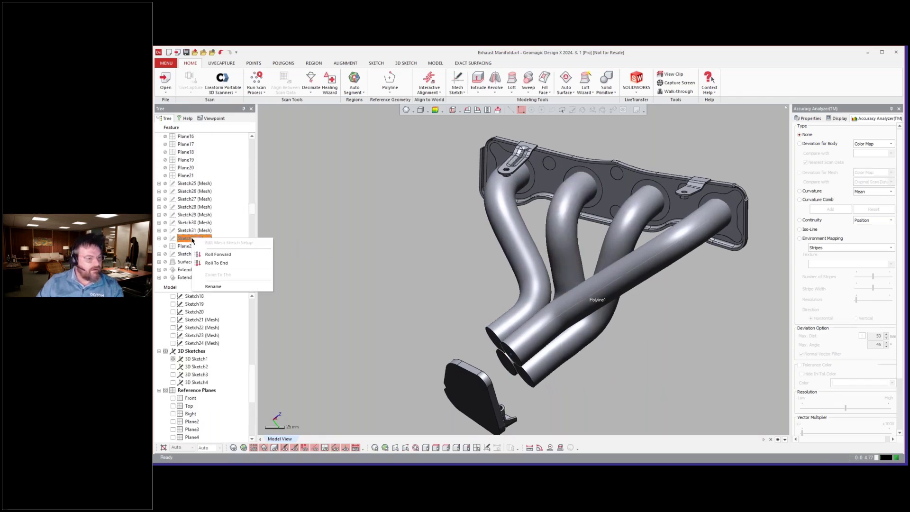
click(213, 255)
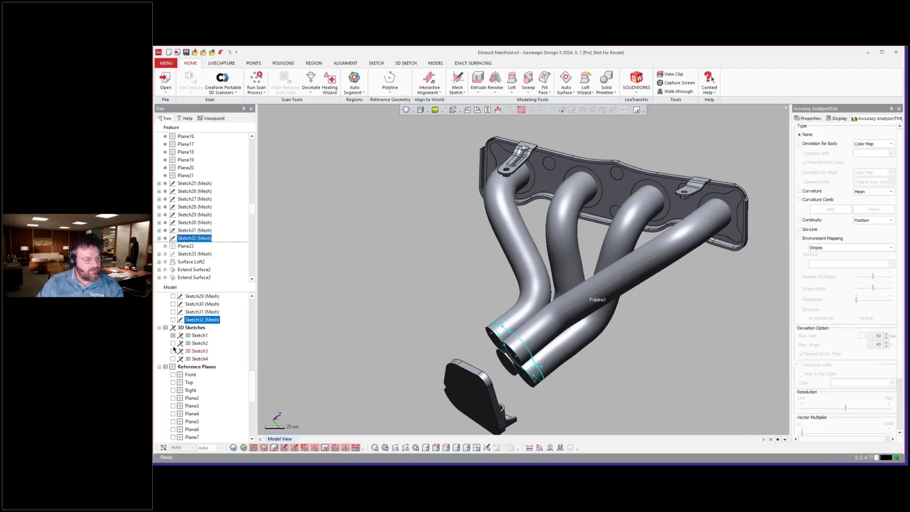
Make 3D Sketch2, 3D Sketch3 and 3D Sketch4 visible
click(173, 343)
click(173, 351)
click(173, 359)
Make Sketch27 (Mesh) through Sketch32 (Mesh) visible and show the scan mesh to examine the collector sections
scroll(178, 360, down, 7)
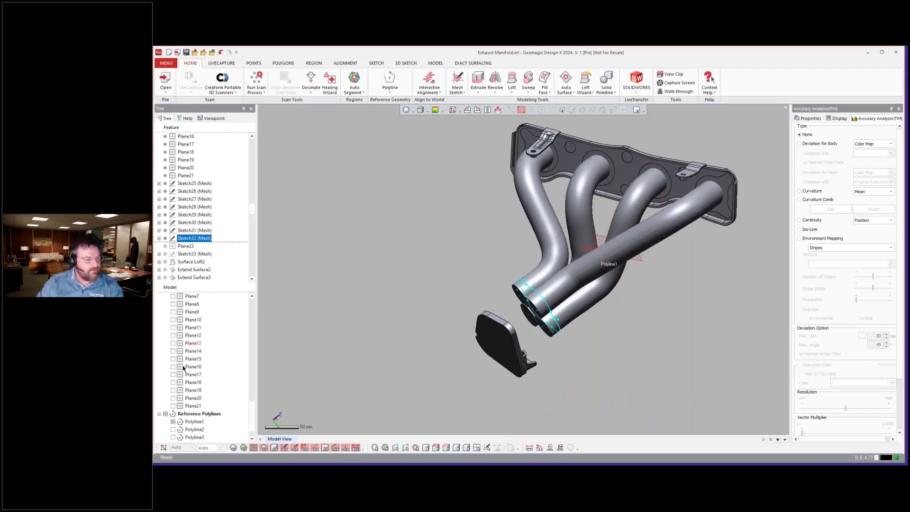
scroll(183, 369, up, 6)
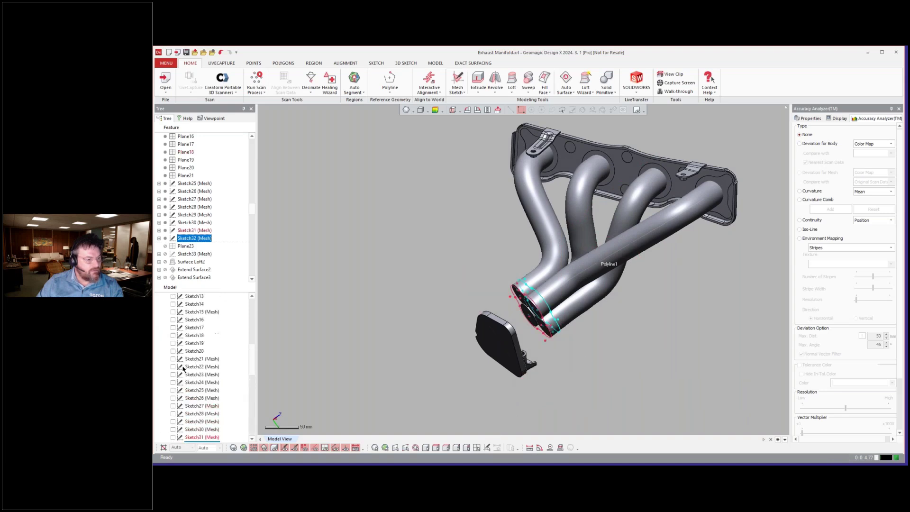
click(173, 398)
click(173, 359)
scroll(521, 355, up, 2)
mouse_move(522, 355)
right_down()
mouse_move(478, 334)
mouse_move(552, 291)
mouse_move(597, 287)
mouse_move(568, 283)
mouse_move(590, 275)
mouse_move(572, 274)
right_up()
key(ctrl+1)
scroll(510, 266, up, 3)
scroll(569, 284, down, 2)
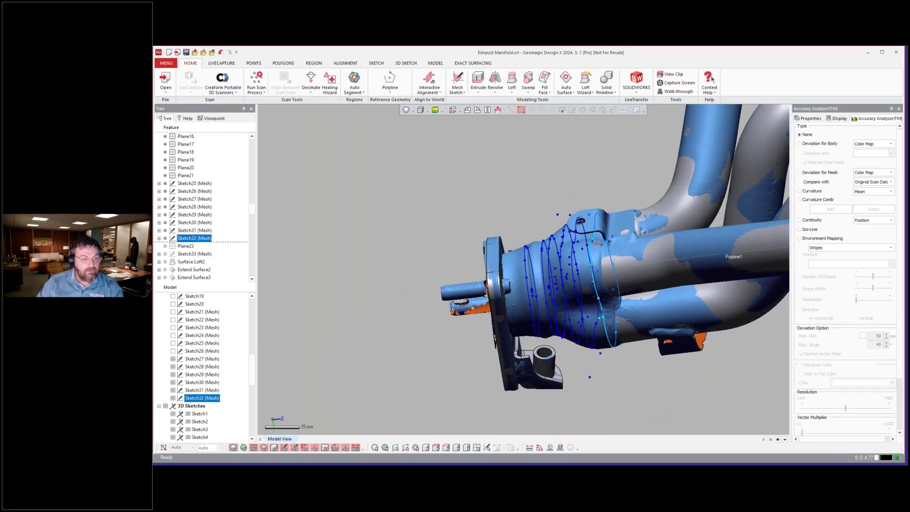
right_drag(640, 273, 564, 258)
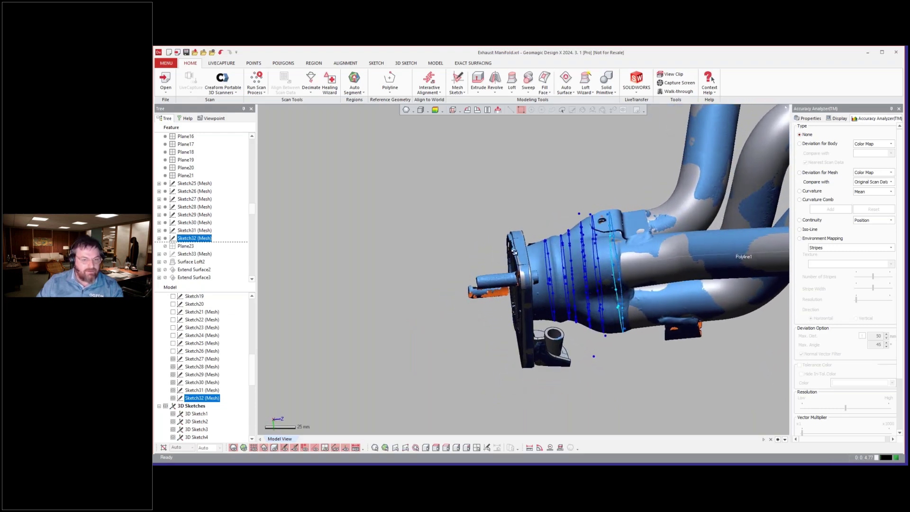
Roll the feature history forward through Surface Loft2 and examine the lofted collector surface against the scan
click(192, 262)
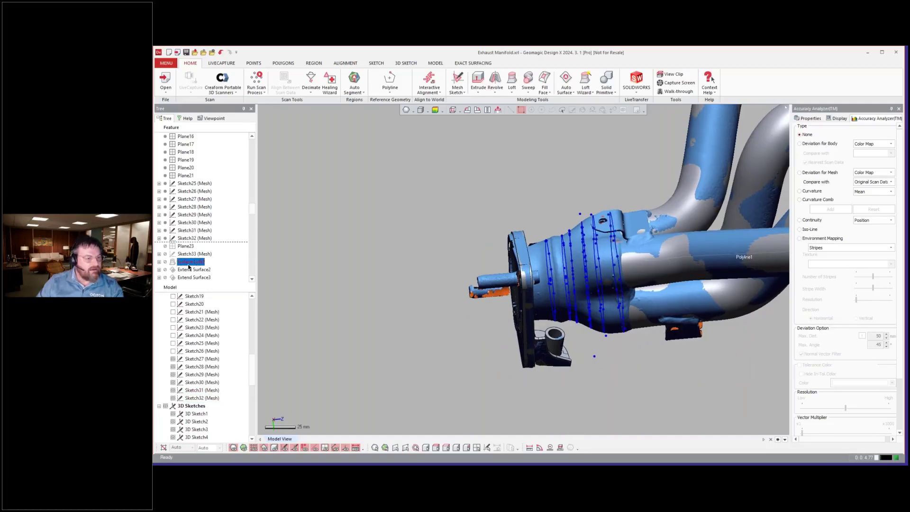
right_click(188, 265)
click(197, 268)
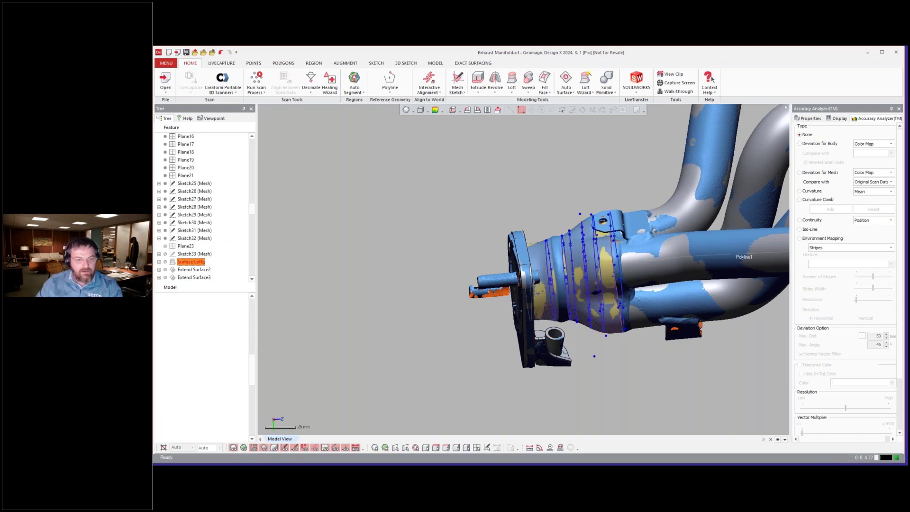
right_drag(616, 304, 647, 251)
Roll the feature history forward through Surface Offset5 and examine the extended and offset surfaces around the collector
scroll(200, 263, down, 6)
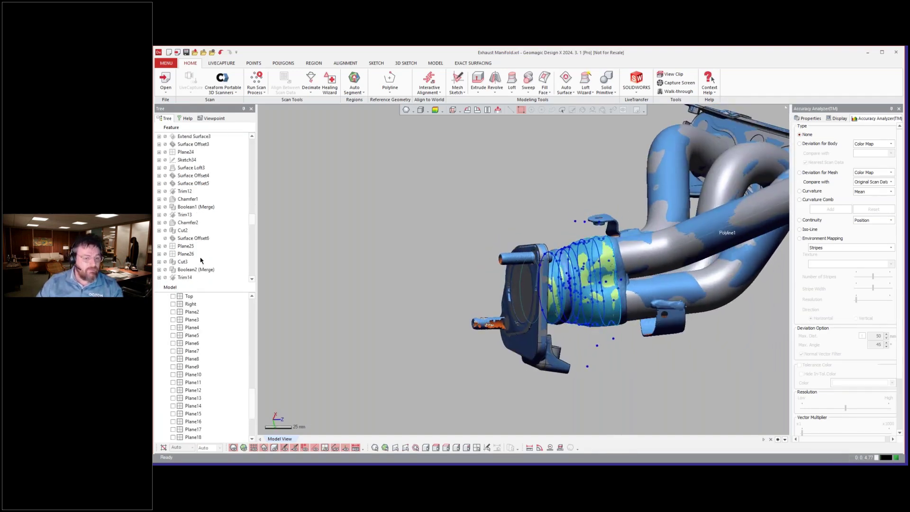
scroll(194, 228, up, 4)
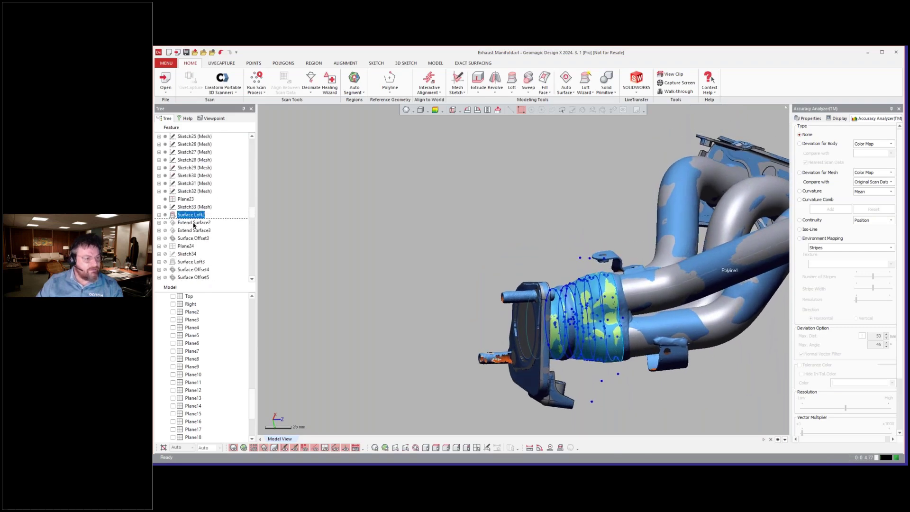
click(183, 278)
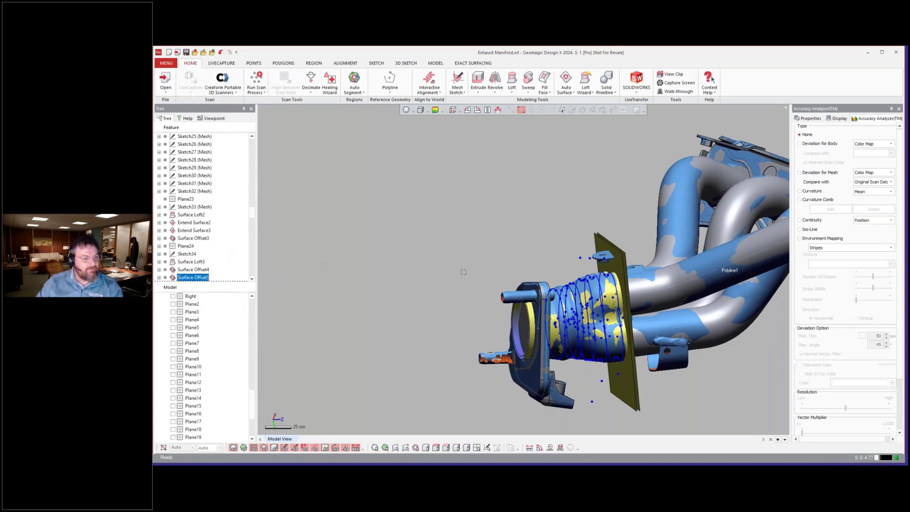
right_drag(609, 303, 586, 309)
Roll the feature history forward through Boolean1 (Merge) and hide the scan mesh to examine the collector body
scroll(189, 245, down, 2)
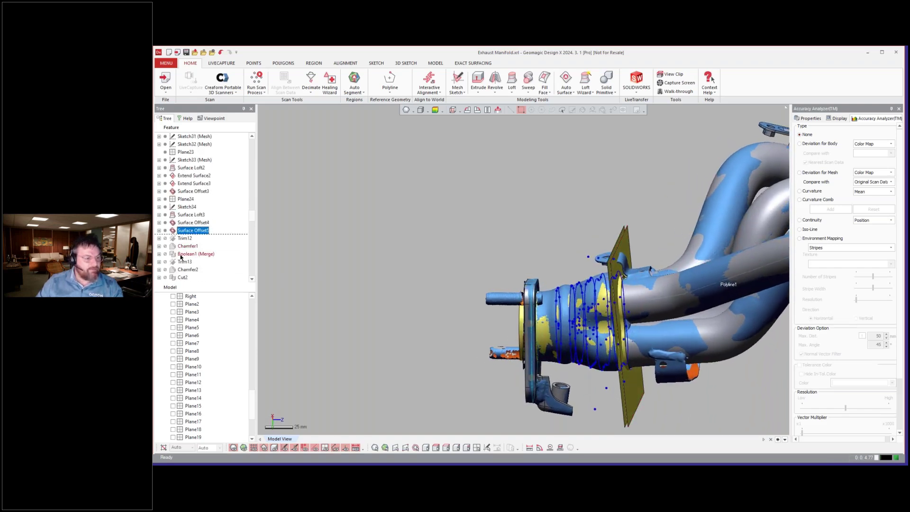
click(180, 258)
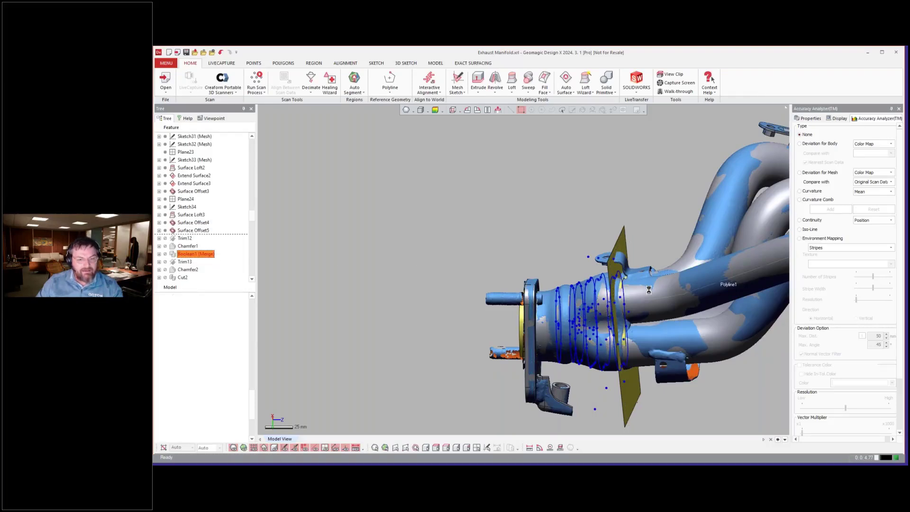
drag(234, 291, 228, 258)
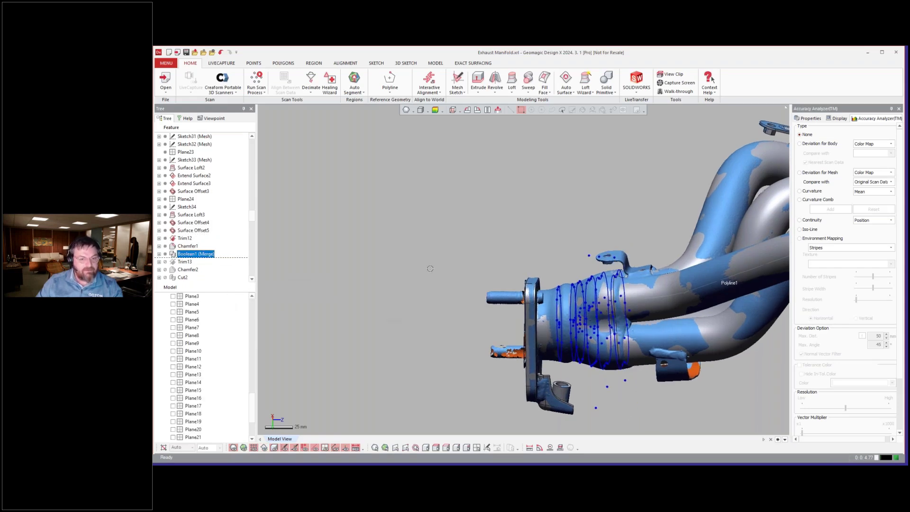
right_drag(657, 215, 376, 316)
Roll the feature history forward through Surface Offset6
scroll(187, 270, down, 1)
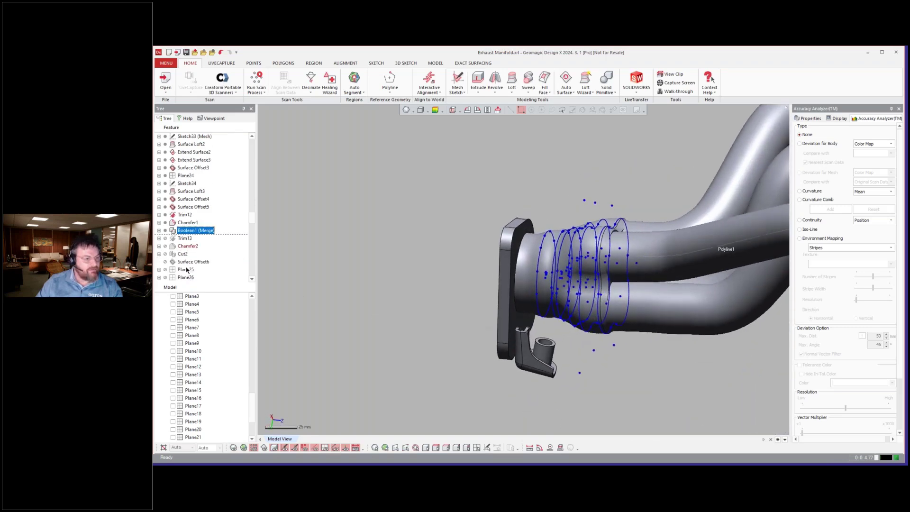
click(186, 263)
right_click(185, 264)
click(204, 266)
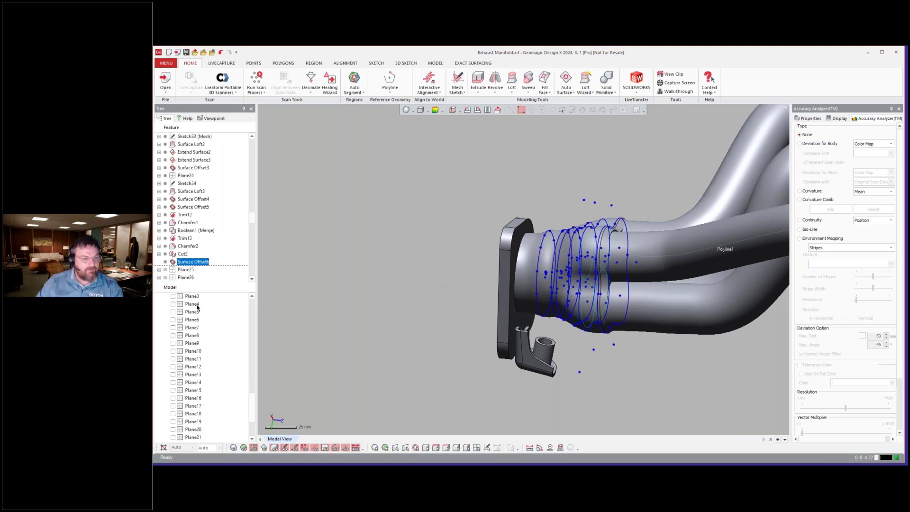
Hide Polyline1 and the collector section sketches, Sketch27 (Mesh) through Sketch32 (Mesh)
scroll(209, 256, down, 5)
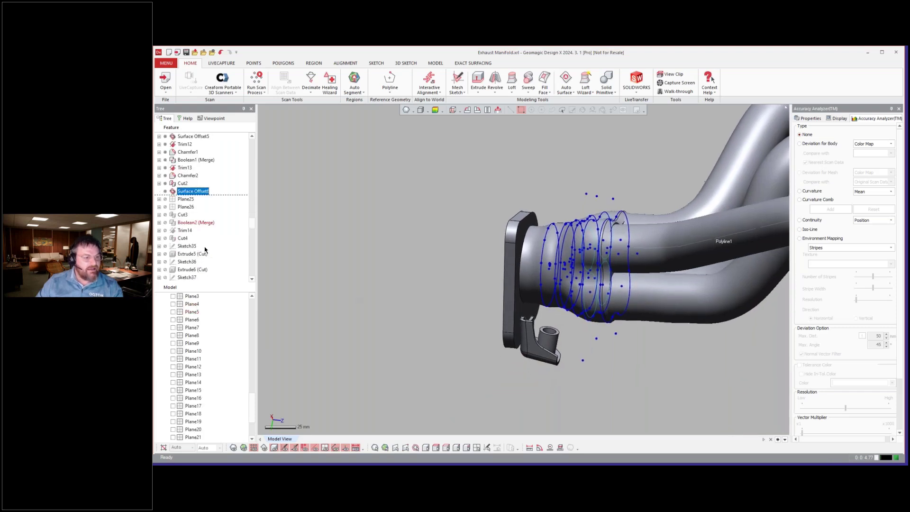
scroll(208, 343, down, 3)
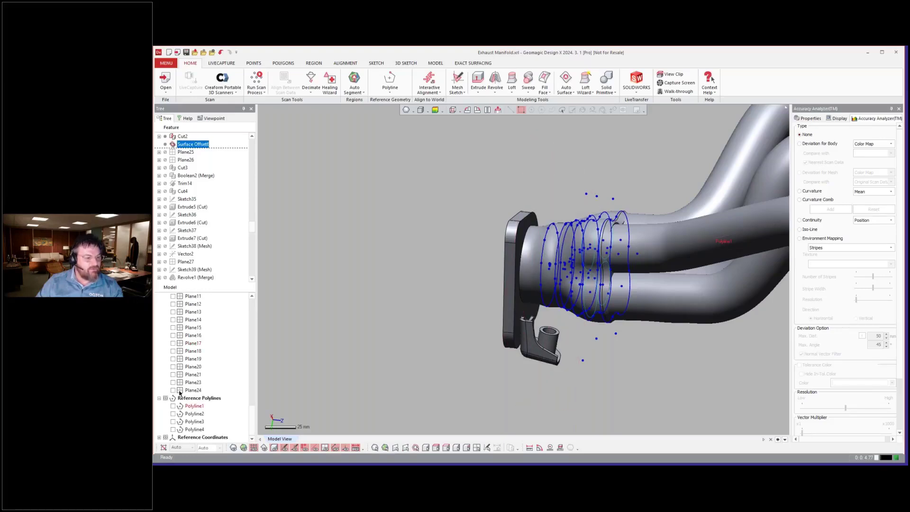
scroll(179, 393, up, 10)
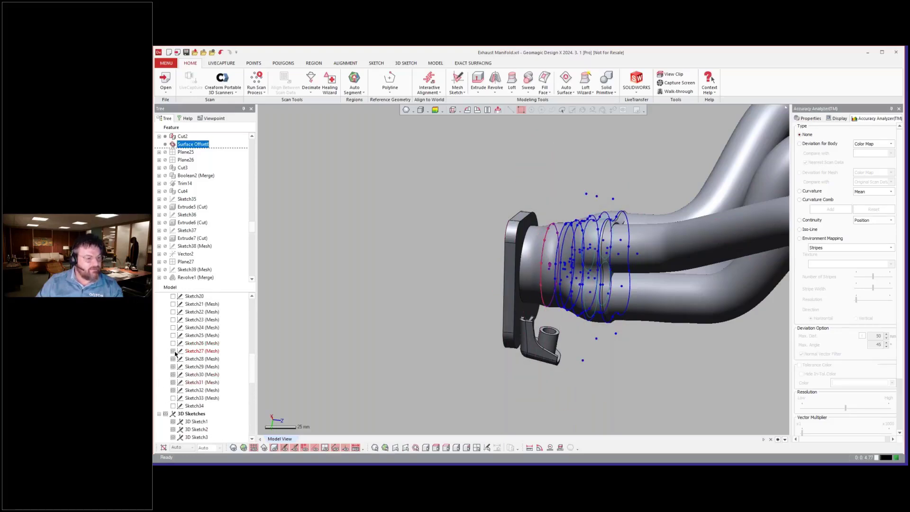
click(173, 351)
click(173, 359)
click(173, 366)
click(173, 374)
click(173, 382)
click(173, 390)
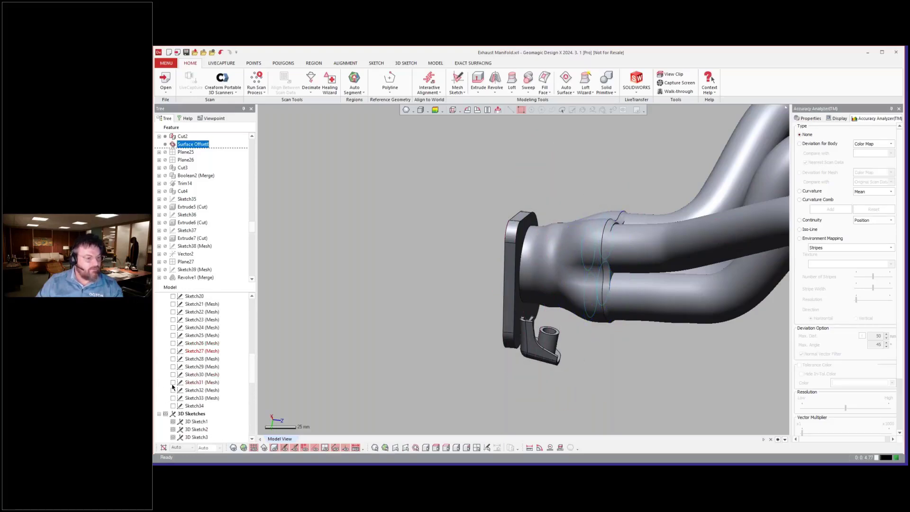
scroll(177, 380, up, 10)
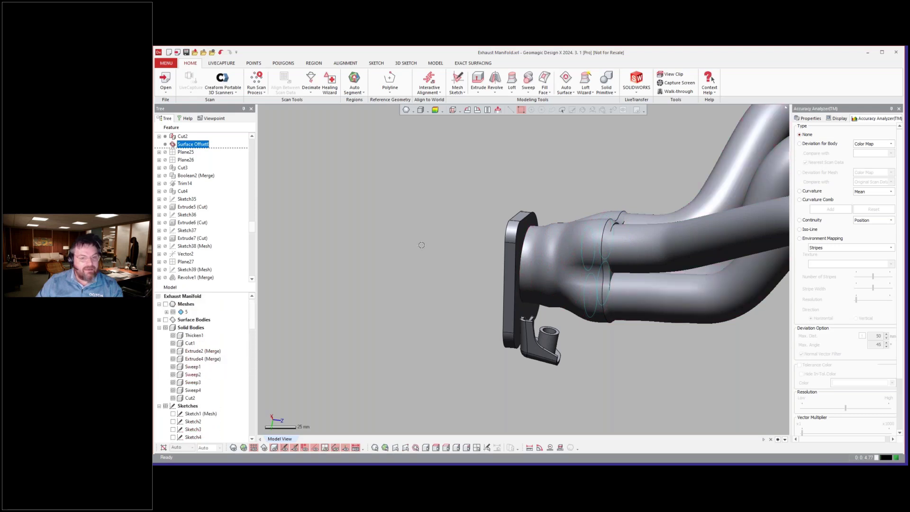
Examine the collector from the outlet flange and from the pipe side, and select the Sweep3 pipe where it enters
right_drag(421, 245, 345, 248)
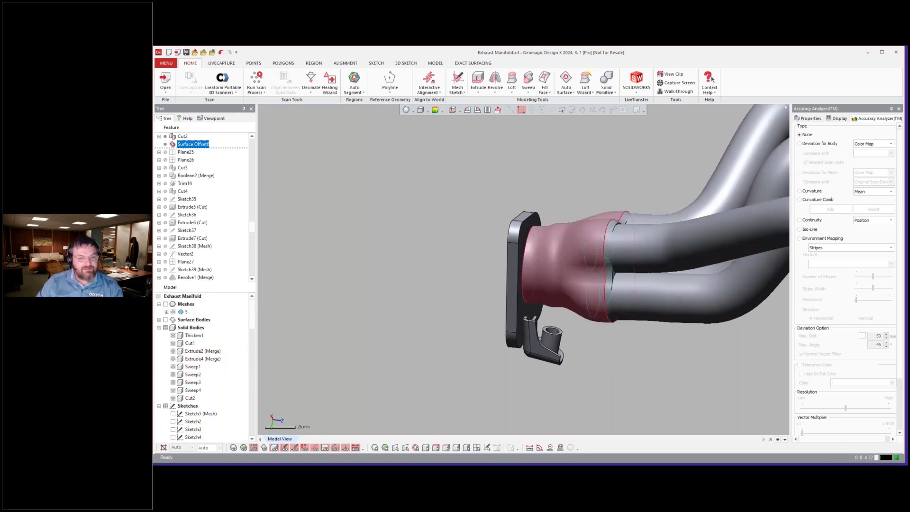
right_drag(550, 247, 577, 168)
scroll(410, 292, down, 2)
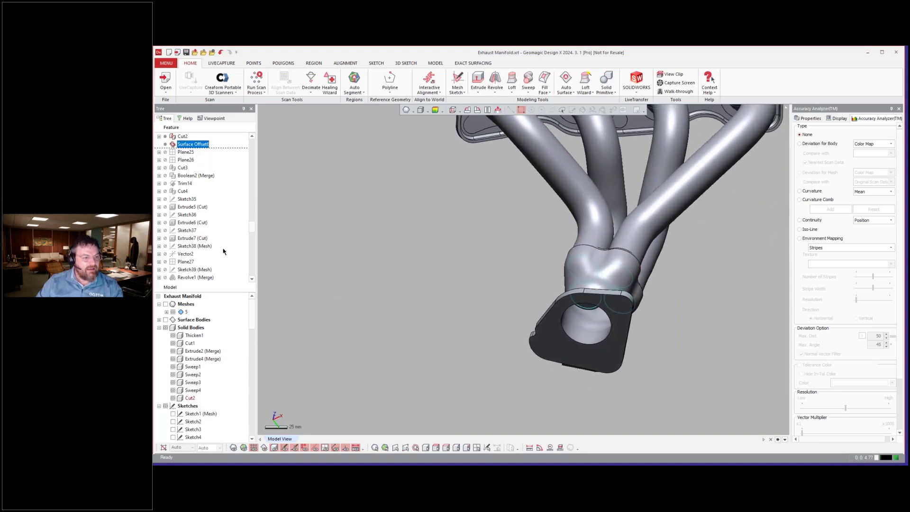
scroll(198, 243, up, 1)
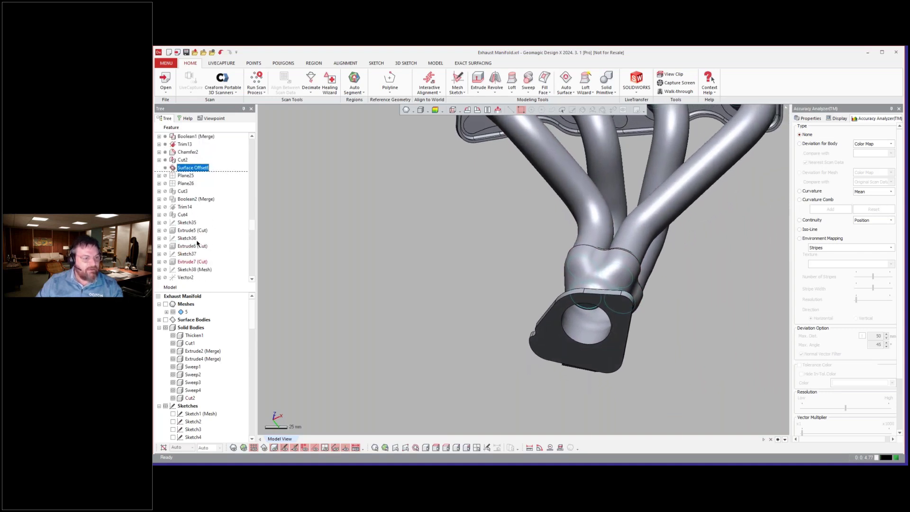
scroll(524, 250, down, 3)
click(525, 249)
right_drag(524, 250, 567, 223)
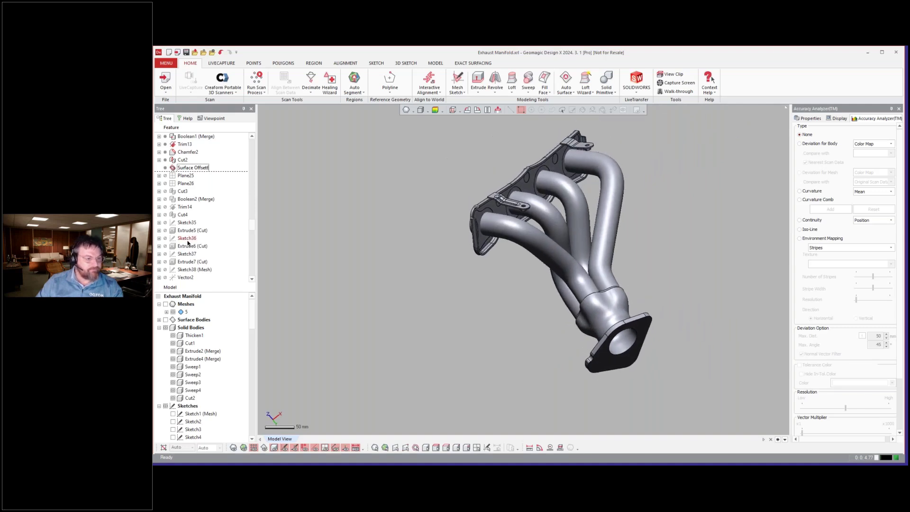
right_drag(524, 250, 542, 281)
scroll(542, 282, up, 5)
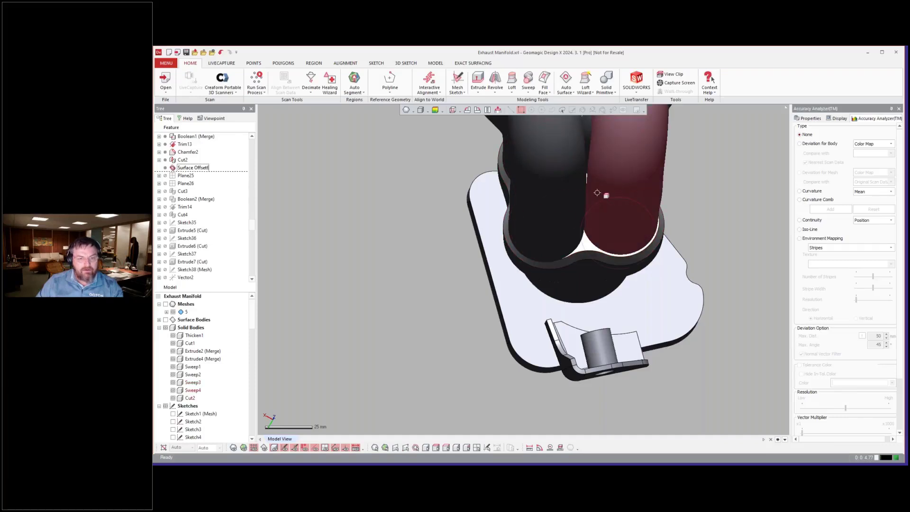
click(559, 189)
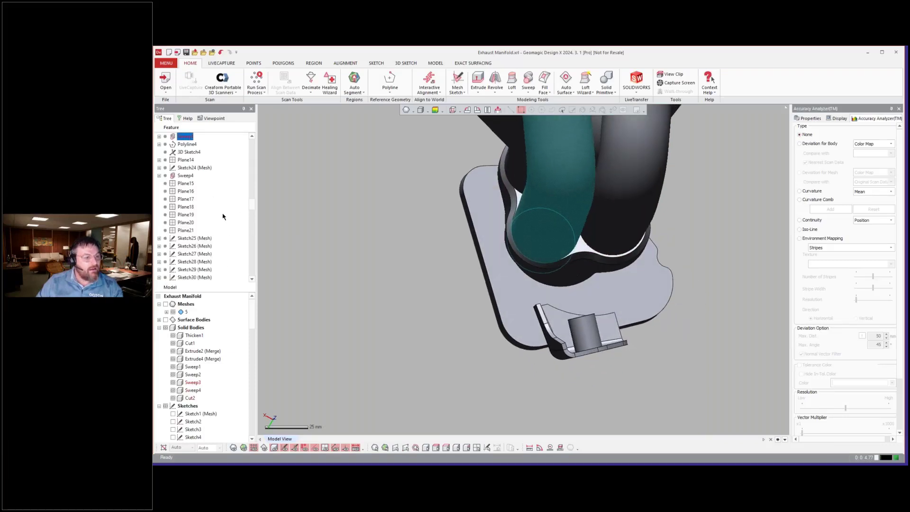
Roll the feature history forward through Sketch39 (Mesh) and examine the merged manifold
scroll(203, 206, down, 10)
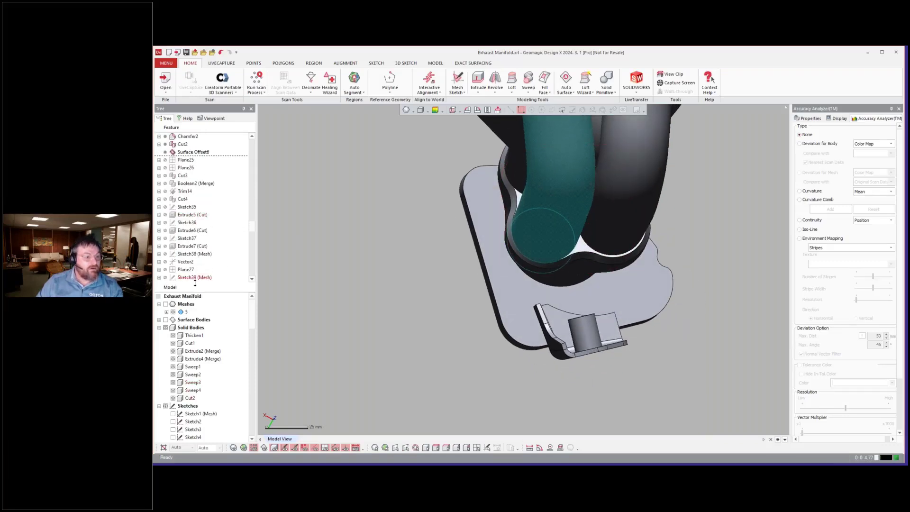
click(195, 277)
right_click(192, 277)
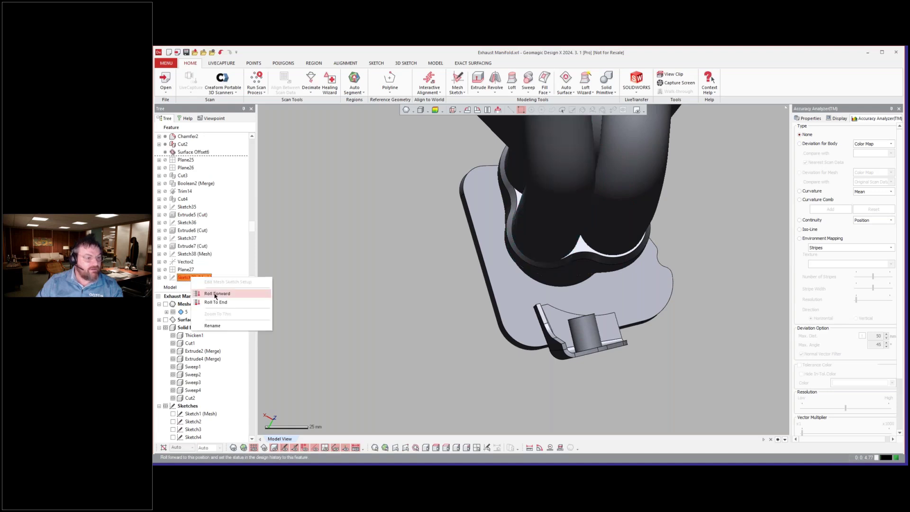
click(216, 295)
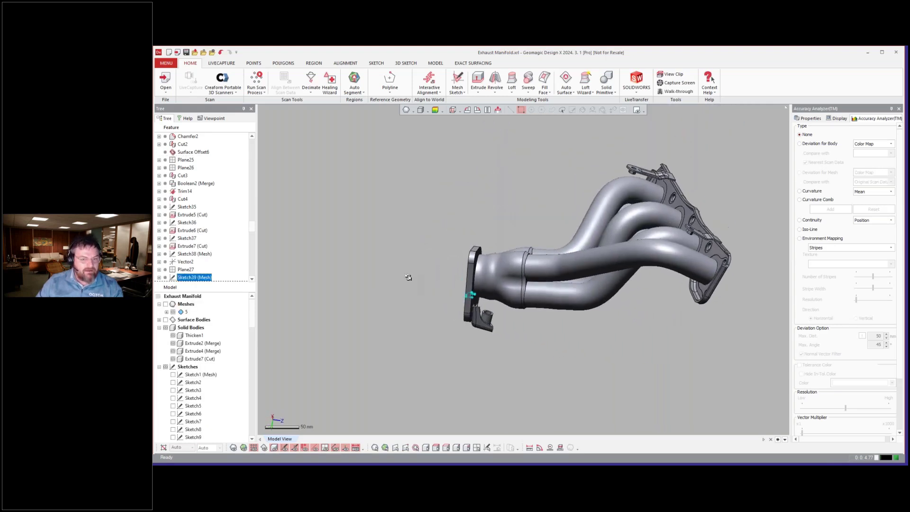
Roll the feature history forward through Extrude8 (Merge) and on through Surface Extrude15
scroll(223, 256, down, 8)
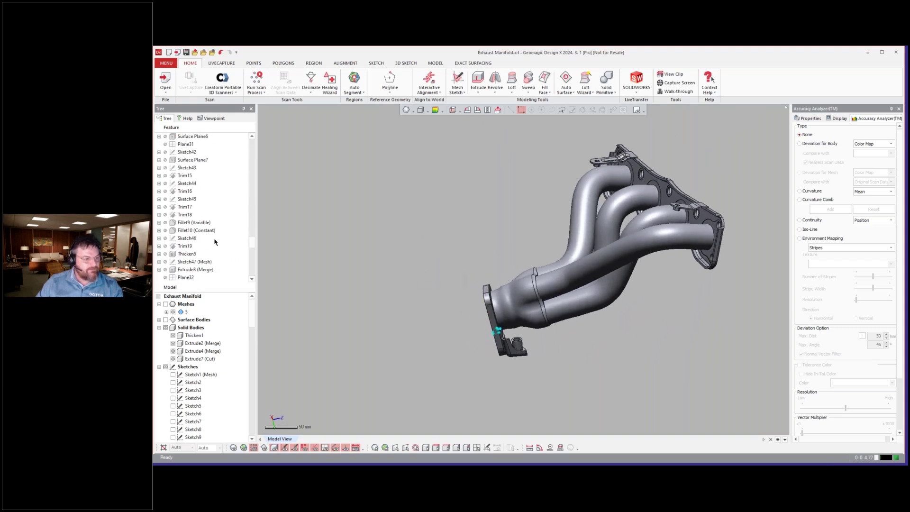
click(190, 269)
right_click(185, 269)
click(204, 273)
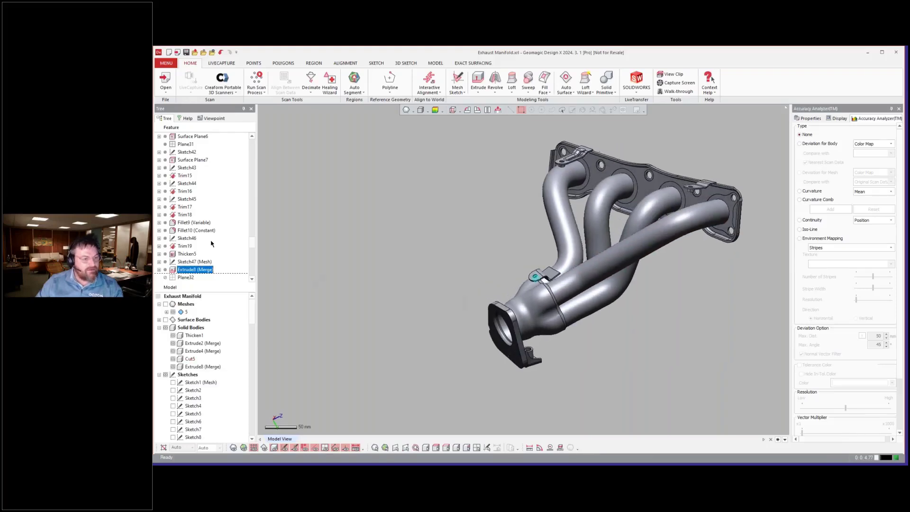
click(181, 271)
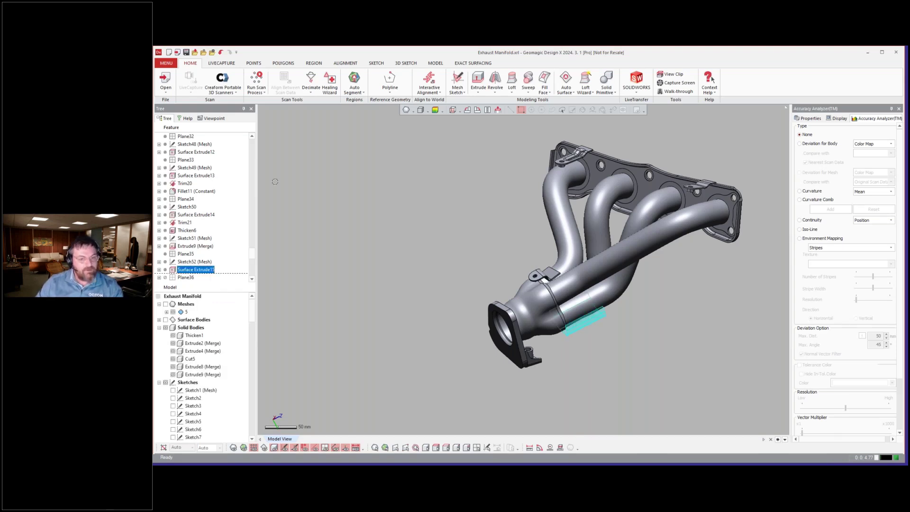
Roll the feature history forward through the last feature, Sweep11 (Merge)
right_drag(592, 313, 350, 292)
scroll(207, 248, down, 7)
scroll(188, 270, down, 2)
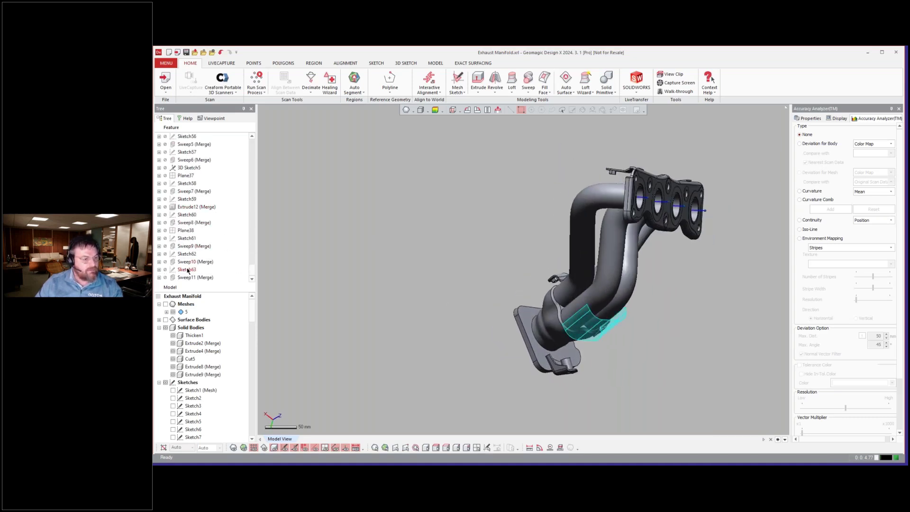
right_click(178, 278)
click(192, 280)
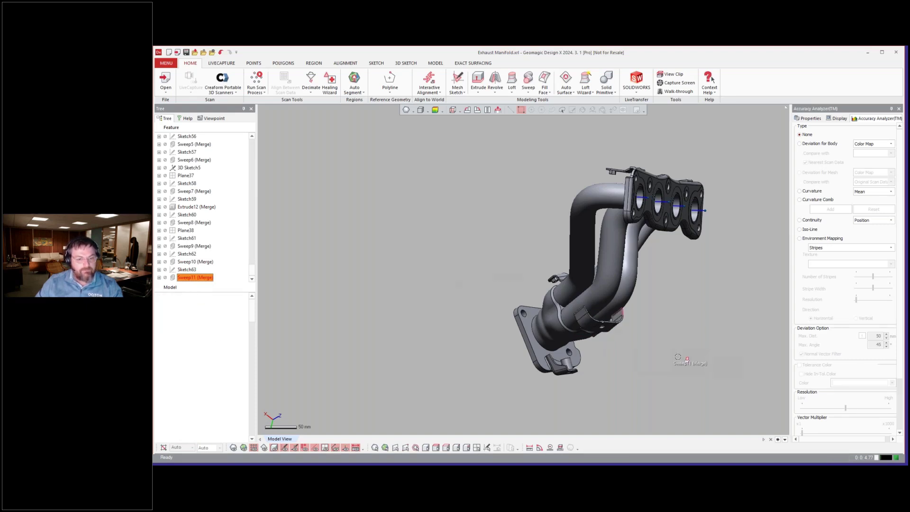
Inspect the bracket at the collector and show the Deviation for Body color map on the completed manifold
scroll(474, 275, up, 3)
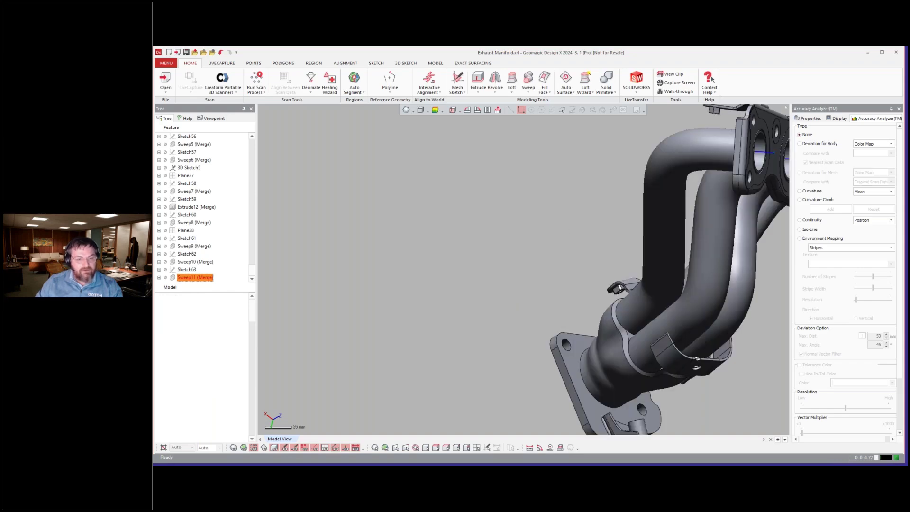
right_drag(474, 275, 611, 294)
right_drag(531, 285, 654, 323)
right_drag(697, 204, 788, 175)
scroll(676, 174, down, 2)
click(812, 145)
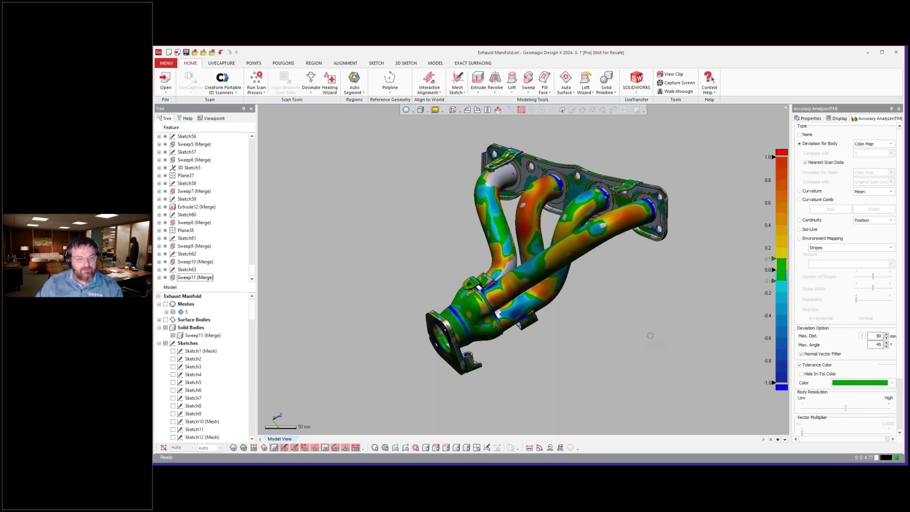
Examine the deviation color map along the pipes and probe the deviation on the two pipes farthest from the front
scroll(650, 335, up, 3)
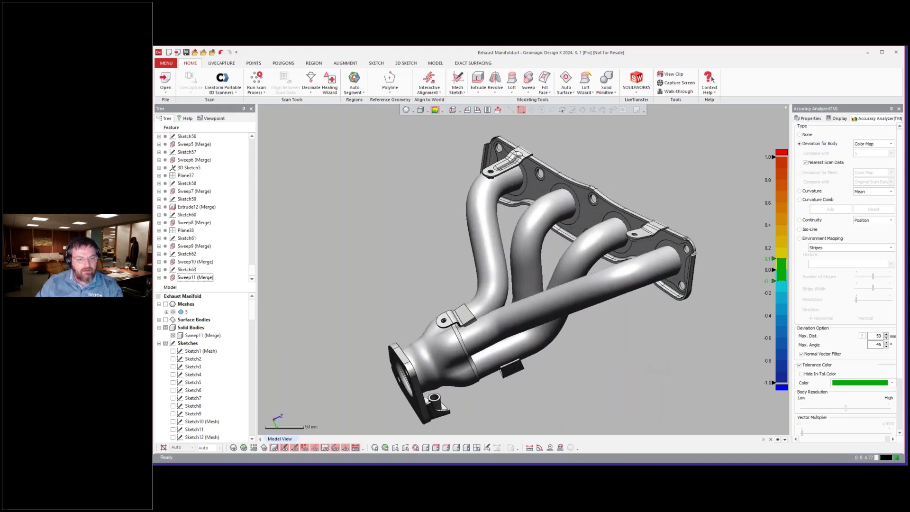
right_drag(626, 328, 630, 325)
scroll(613, 297, down, 1)
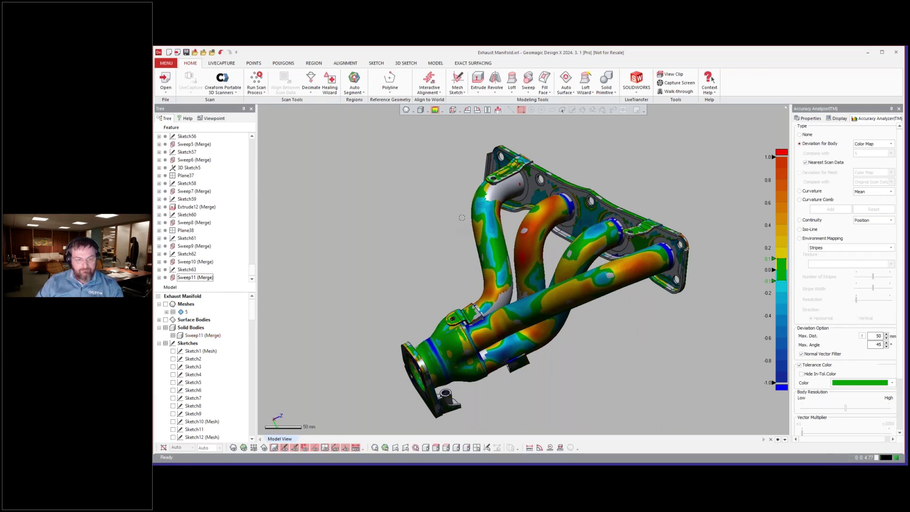
mouse_move(501, 269)
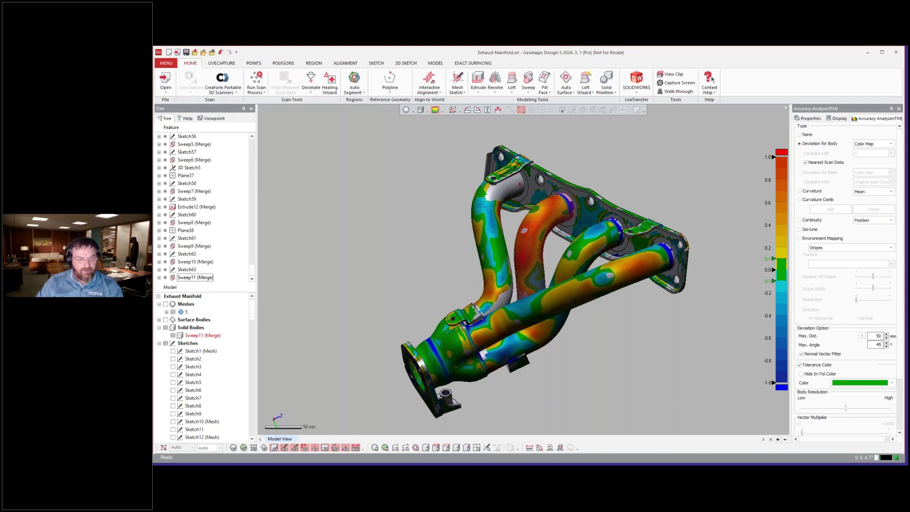
mouse_move(485, 247)
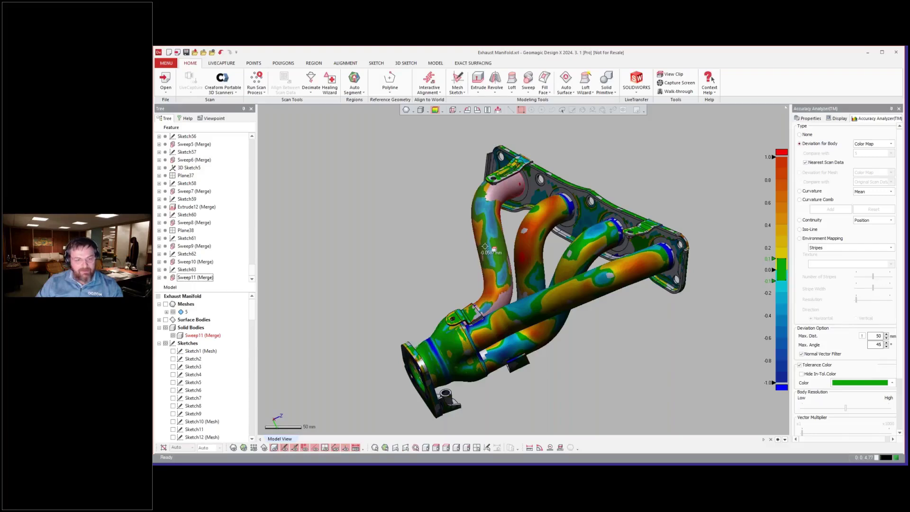
scroll(485, 246, down, 2)
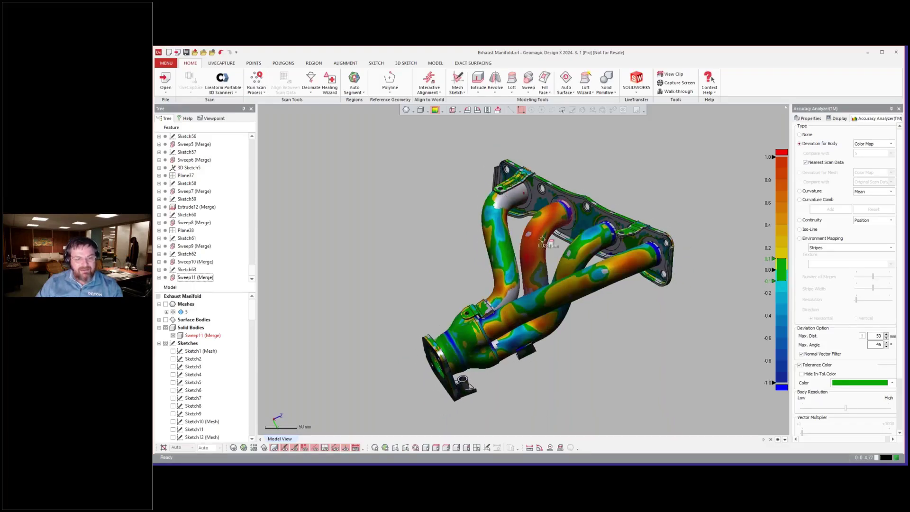
mouse_move(543, 240)
right_down()
mouse_move(417, 239)
mouse_move(549, 245)
right_up()
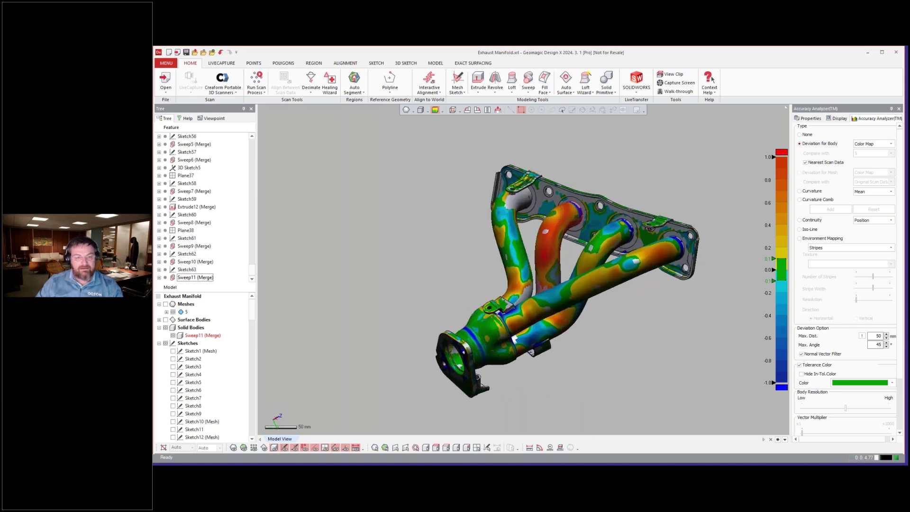
Examine the deviation color map from the manifold's opposite side and probe the deviation along the front pipe
right_drag(688, 298, 681, 297)
right_drag(617, 259, 673, 265)
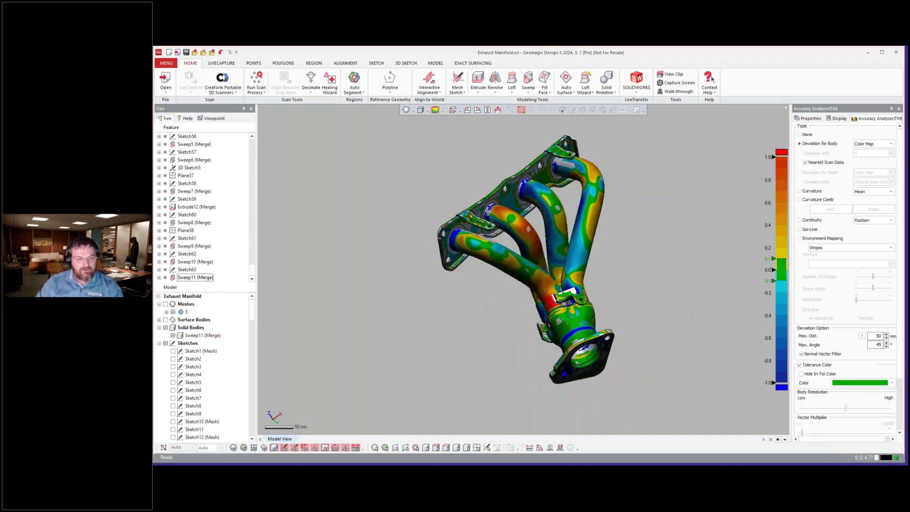
right_drag(611, 234, 501, 225)
scroll(524, 270, up, 2)
scroll(498, 219, up, 1)
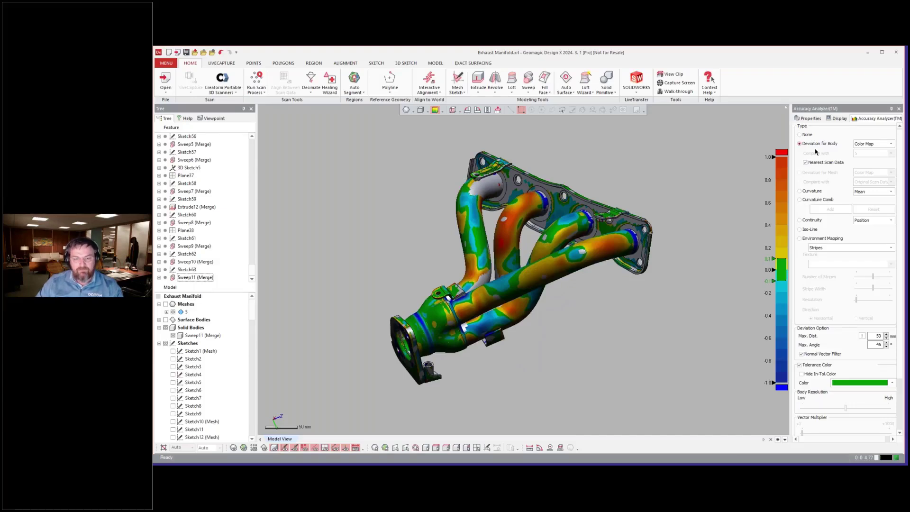
mouse_move(613, 246)
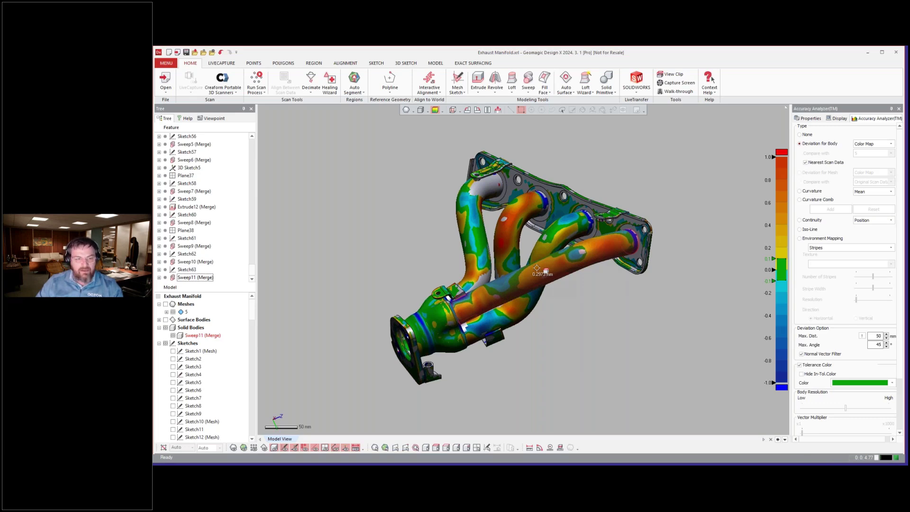
right_drag(686, 251, 689, 251)
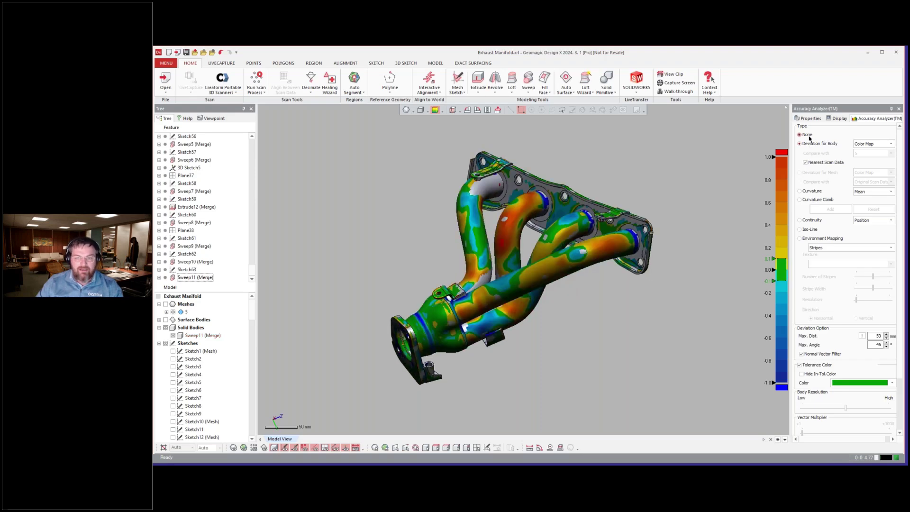
Set the accuracy analysis type to None and review the finished manifold body from several angles
click(807, 135)
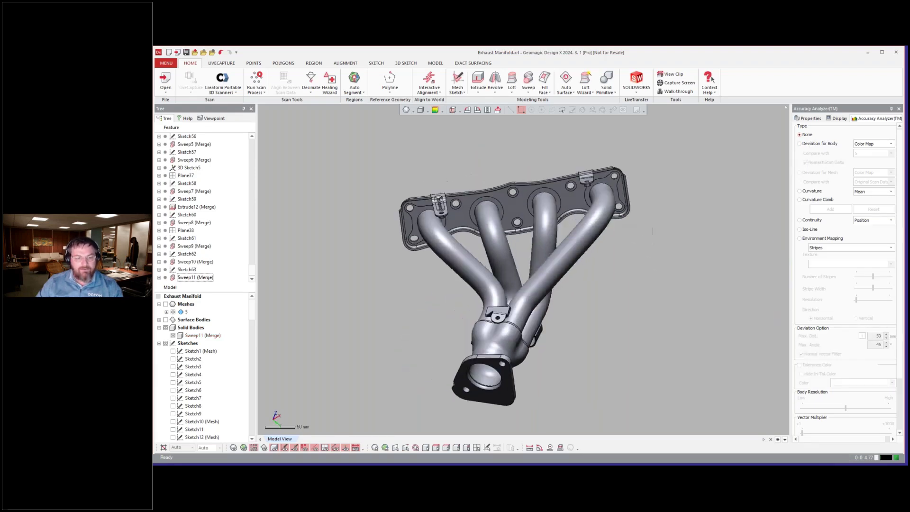
right_drag(652, 230, 617, 251)
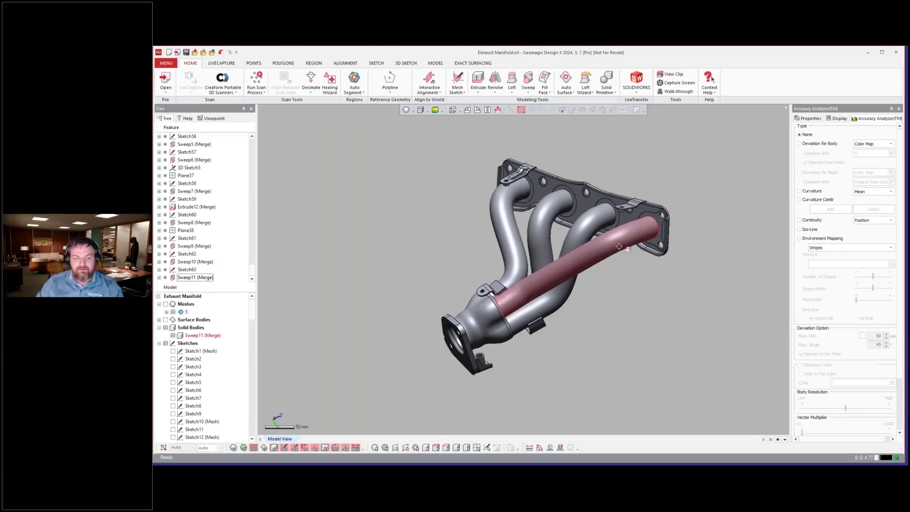
right_drag(617, 276, 636, 305)
scroll(615, 273, up, 1)
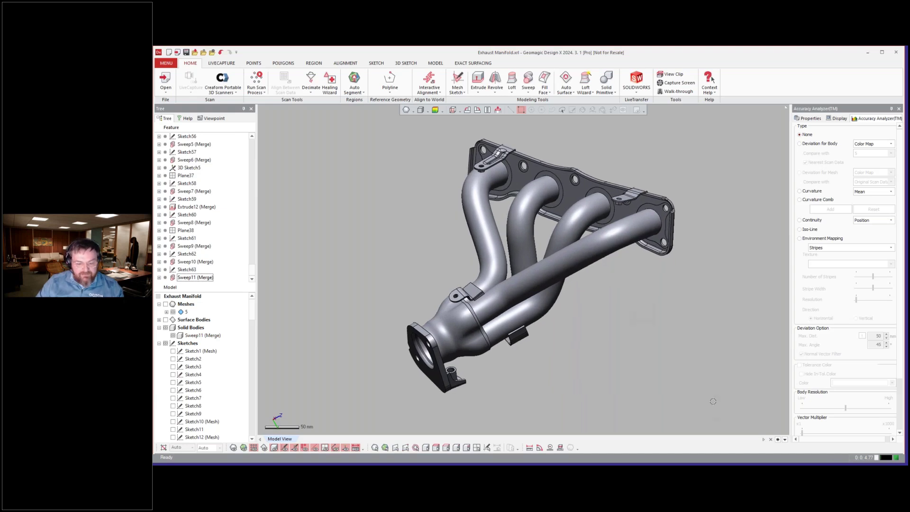